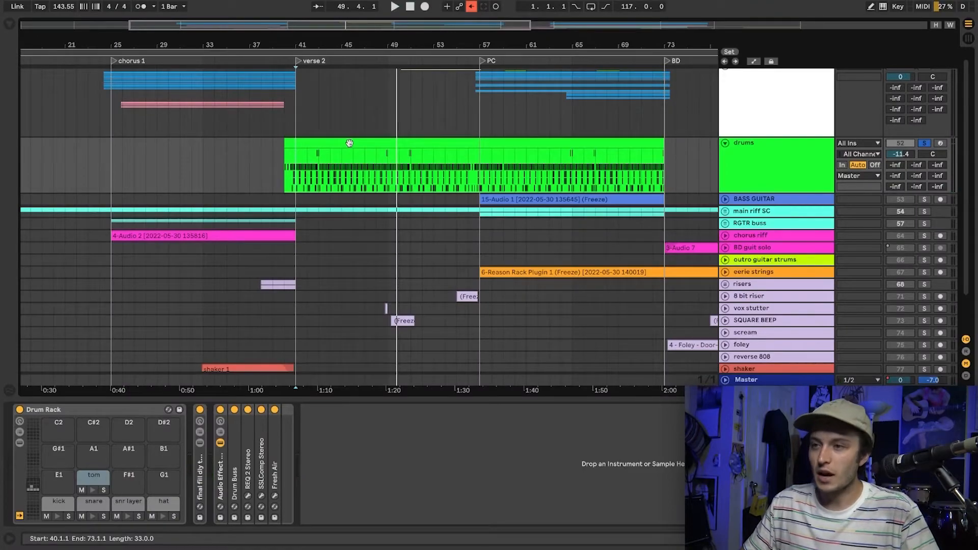
Open the drums MIDI clip and examine the hat, snare layer and snare notes at beat 7.2 up close
double_click(350, 143)
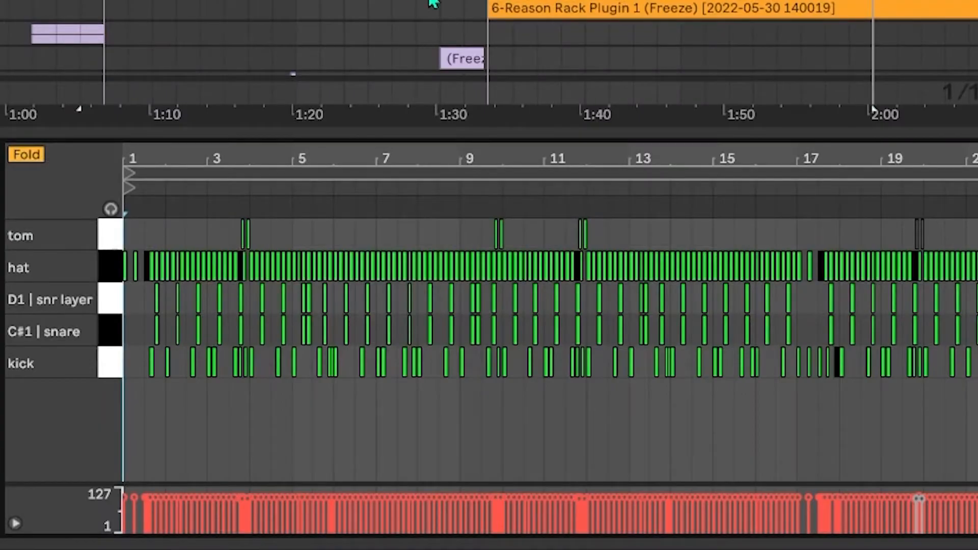
mouse_move(421, 161)
left_mouse_down()
mouse_move(407, 214)
mouse_move(429, 146)
left_mouse_up()
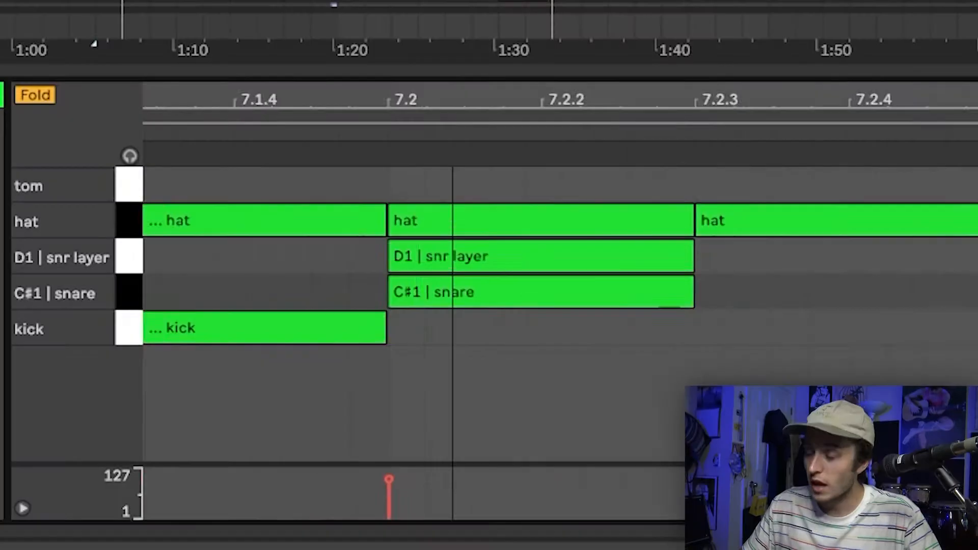
left_click_drag(453, 298, 452, 66)
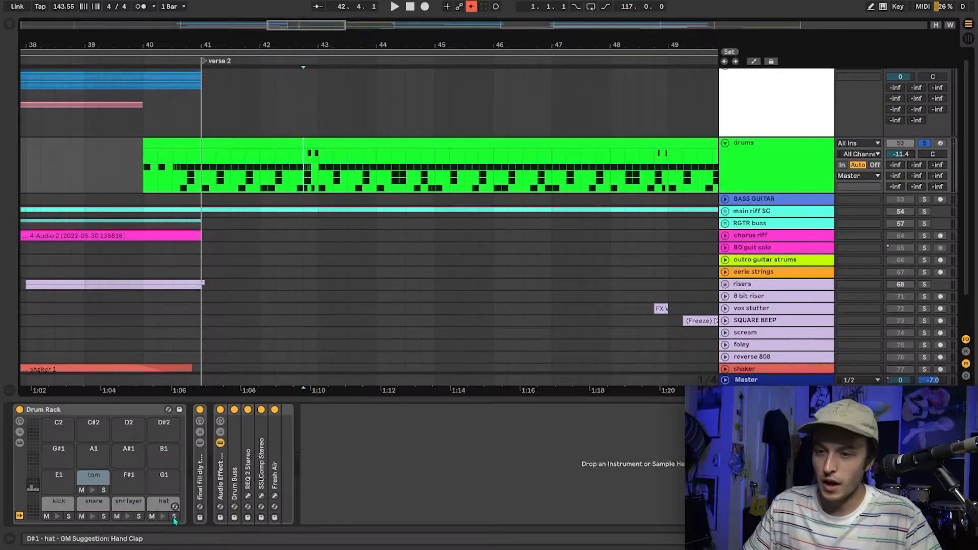
Play the verse 2 drums from bar 41 with the hat pad soloed
key("space")
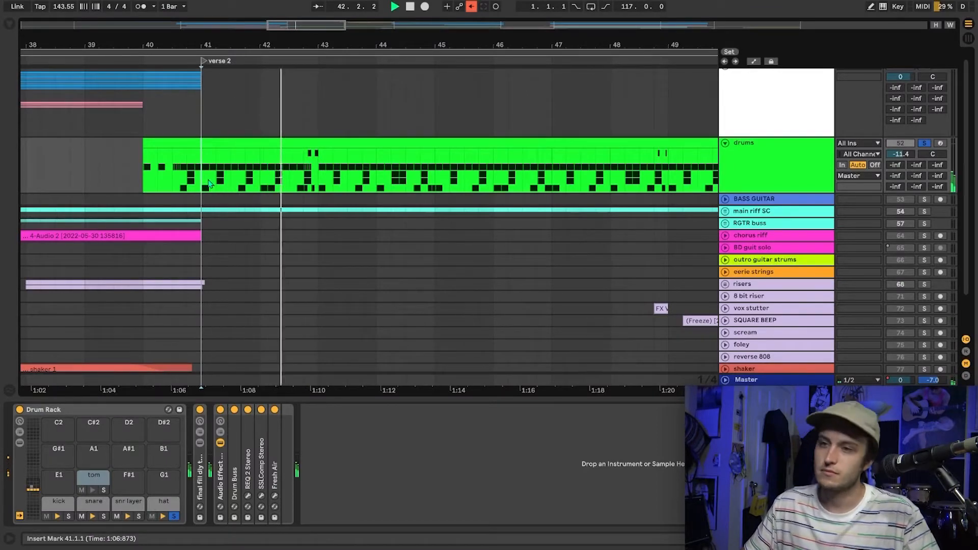
left_click(219, 181)
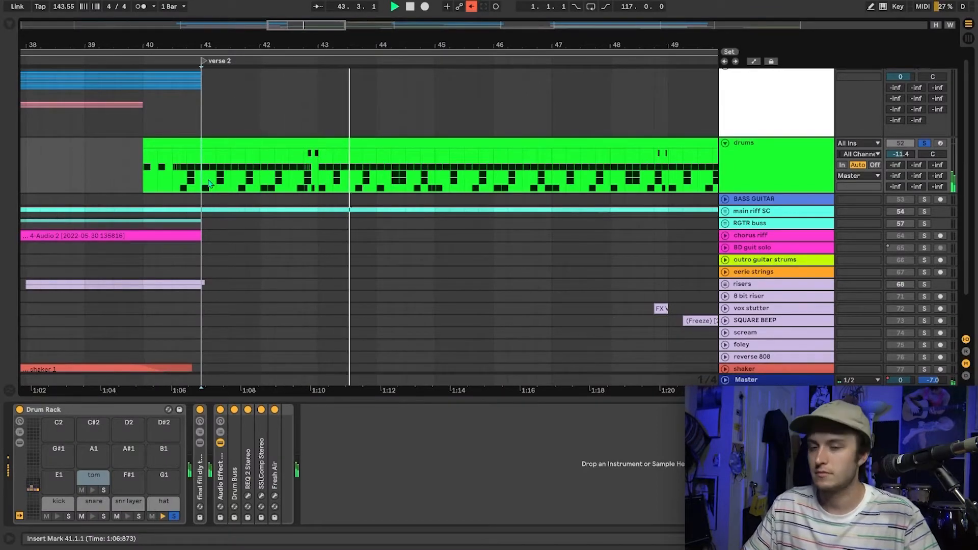
key("space")
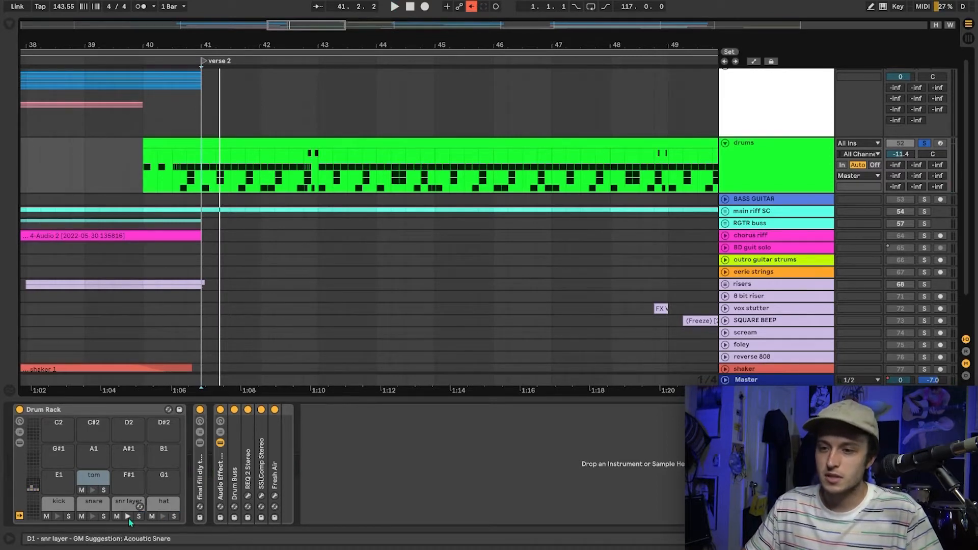
Audition the snare pad, then play the drums clip from just before bar 43
left_click(95, 517)
left_click(95, 518)
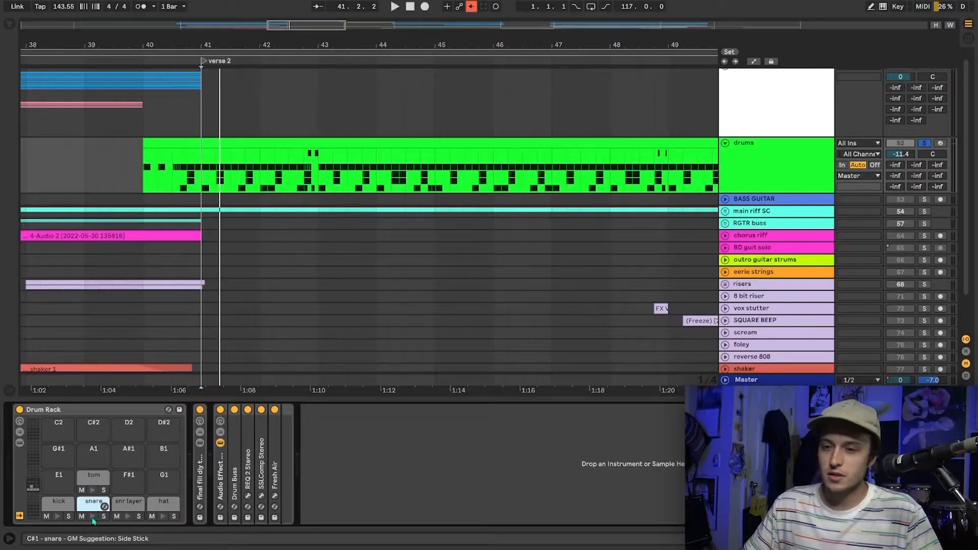
left_click(279, 446)
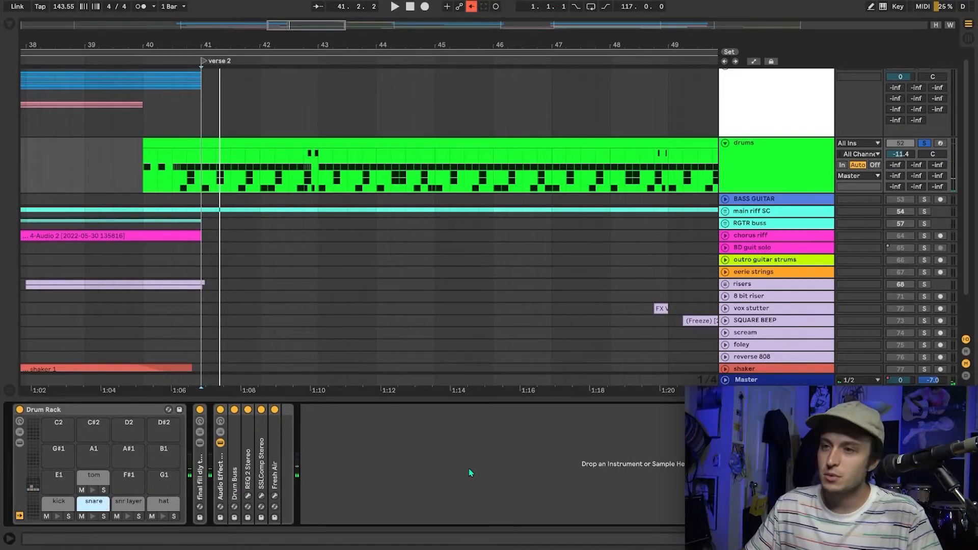
left_click(367, 184)
key("space")
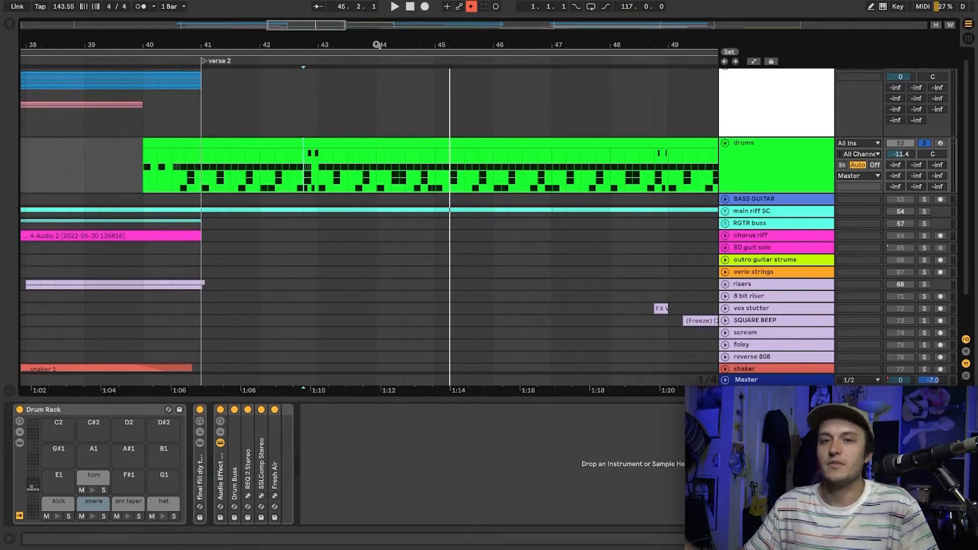
Inspect the samples loaded on the snare, snr layer, kick and tom pads of the Drum Rack
left_click(93, 507)
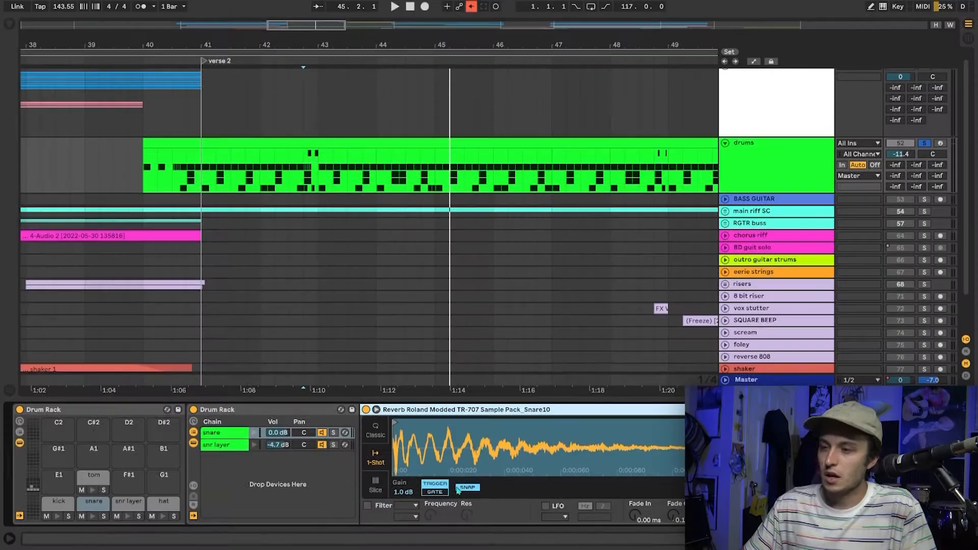
left_click(124, 509)
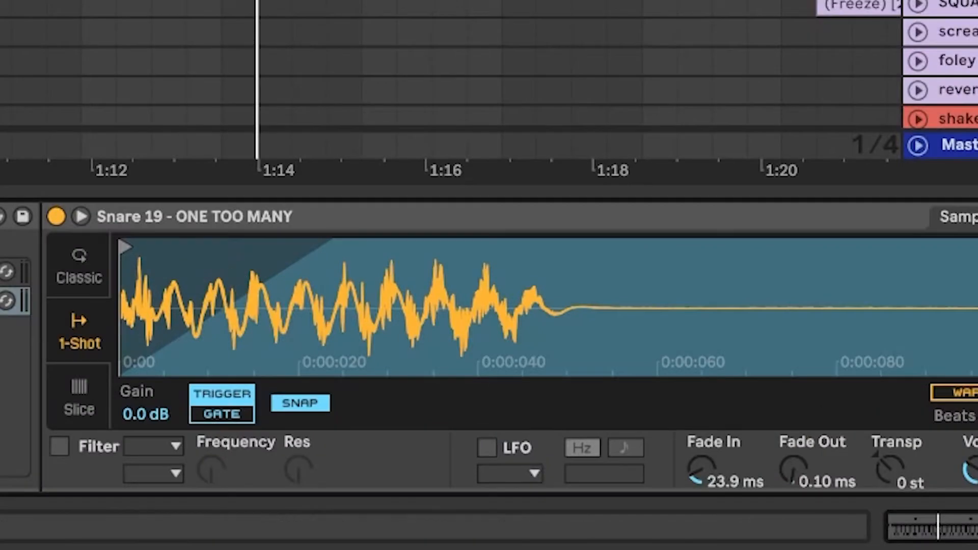
left_click(2, 272)
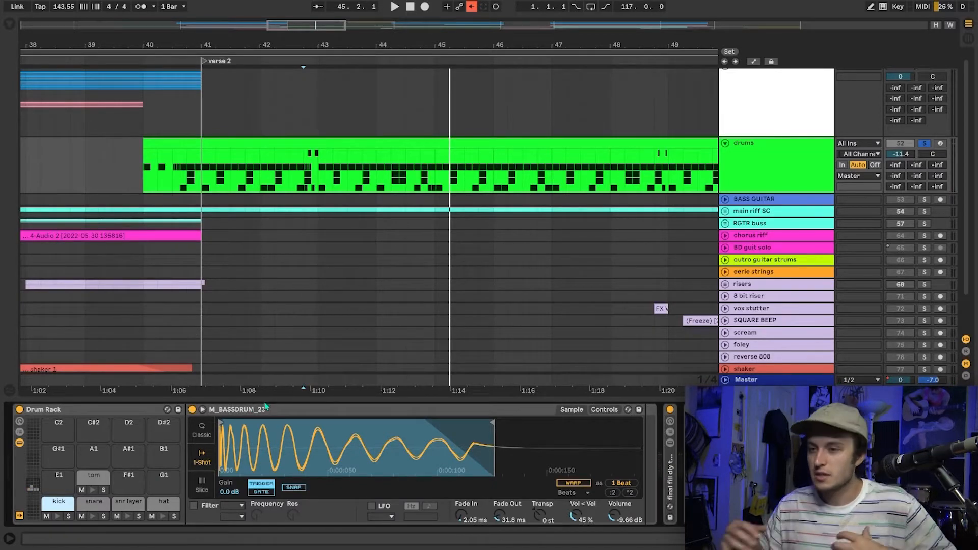
left_click(94, 483)
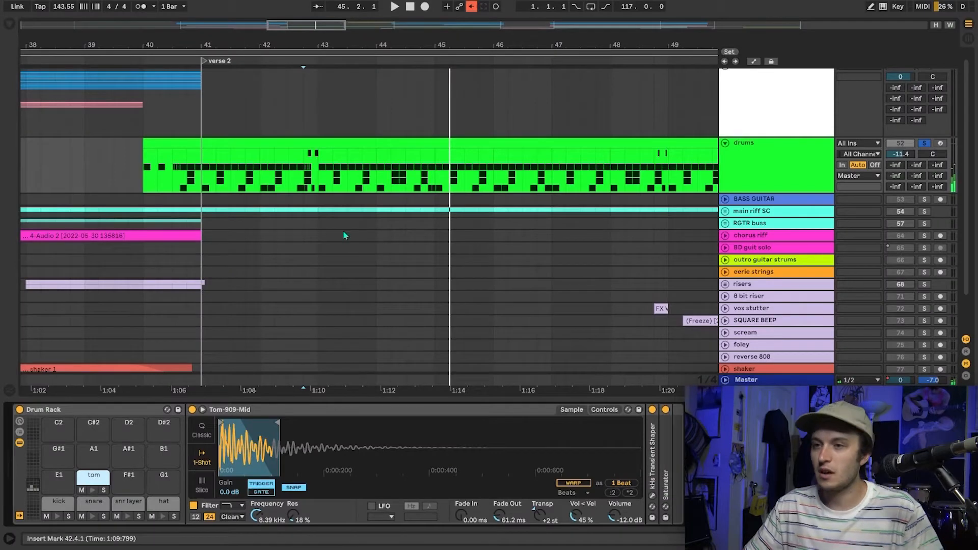
Play the fill before bar 43 with the tom pad soloed, then unsolo it and play all the drums from verse 2
left_click(289, 186)
left_click(104, 491)
key("space")
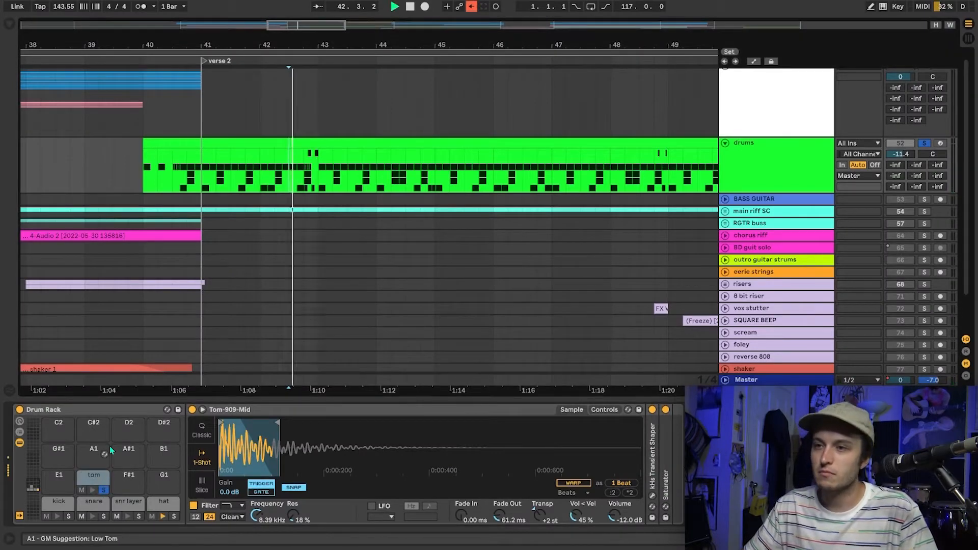
left_click(104, 490)
left_click(204, 187)
key("space")
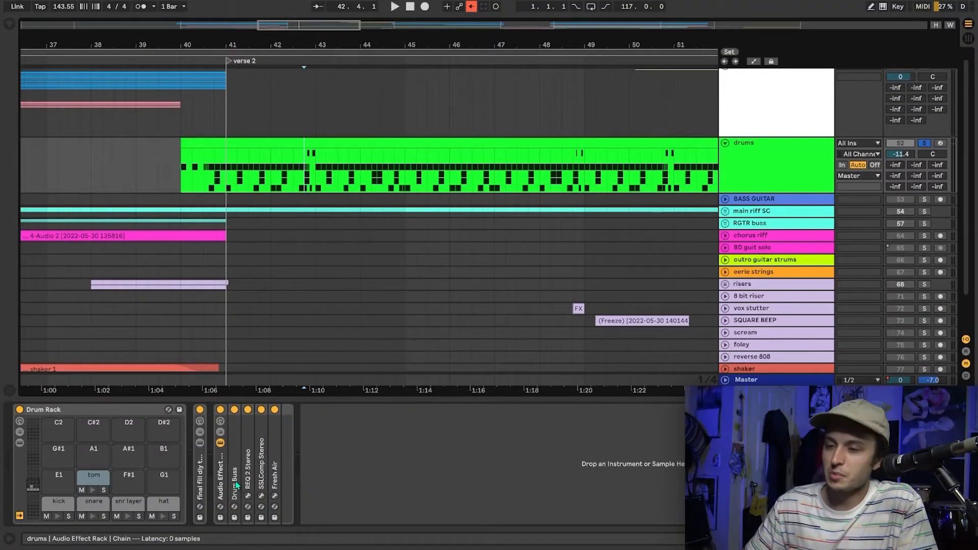
Review the Drum Buss and REQ 2 Stereo equalizer settings on the drums track
double_click(235, 484)
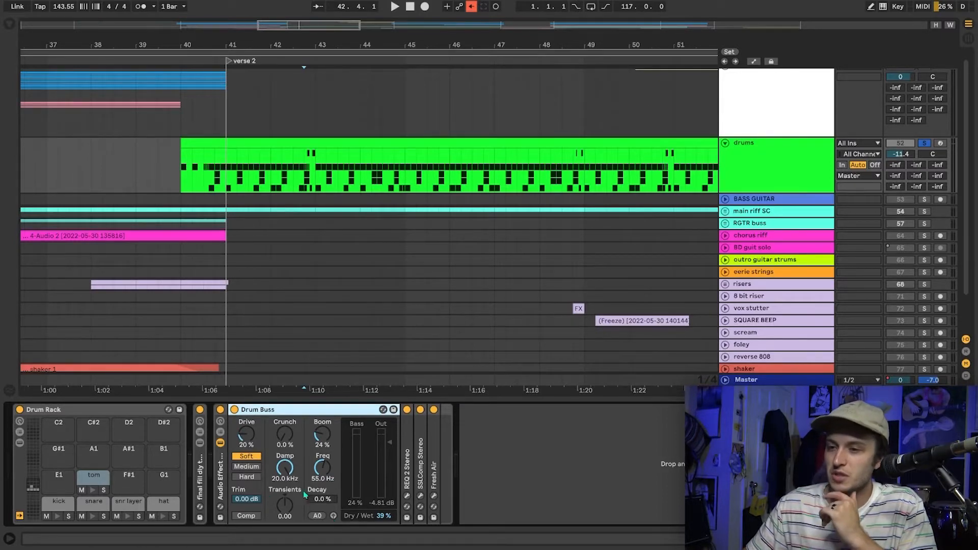
double_click(266, 413)
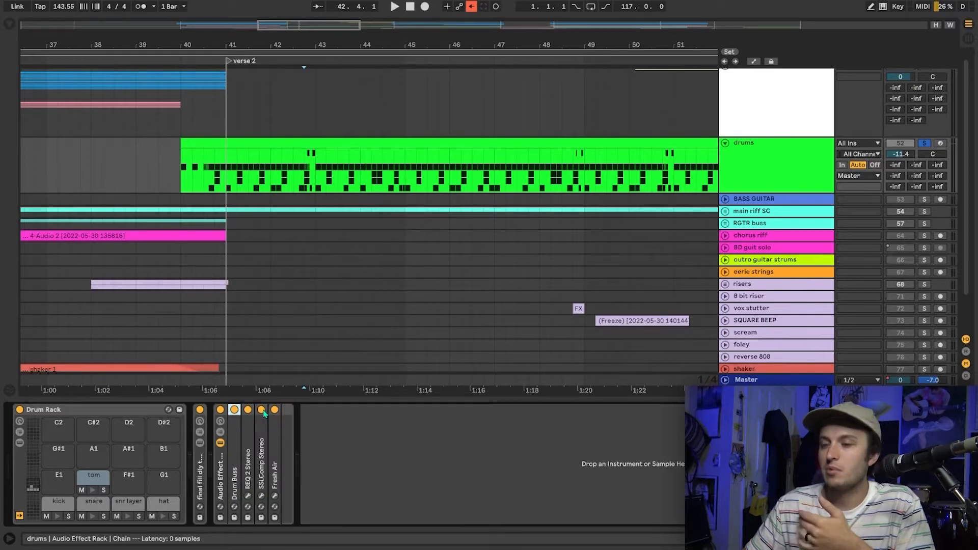
left_click(248, 496)
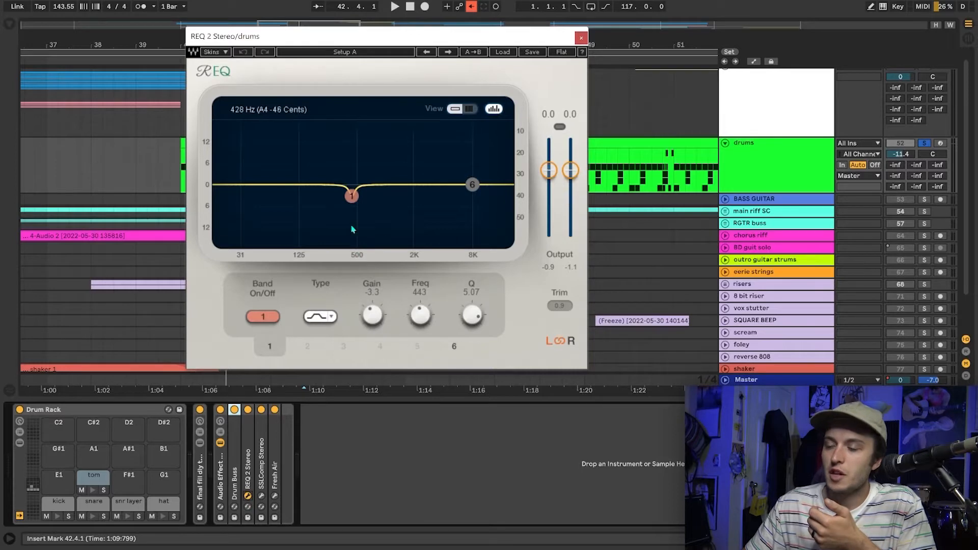
left_click(581, 38)
Open the SSLComp Stereo compressor on the drums, play from bar 41 to watch its compression, and close it
left_click(261, 496)
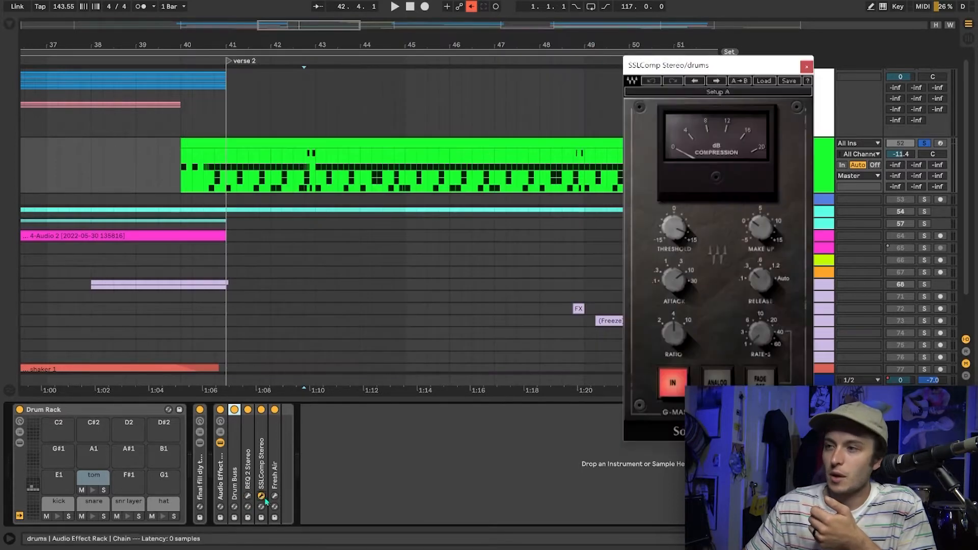
left_click_drag(698, 69, 488, 70)
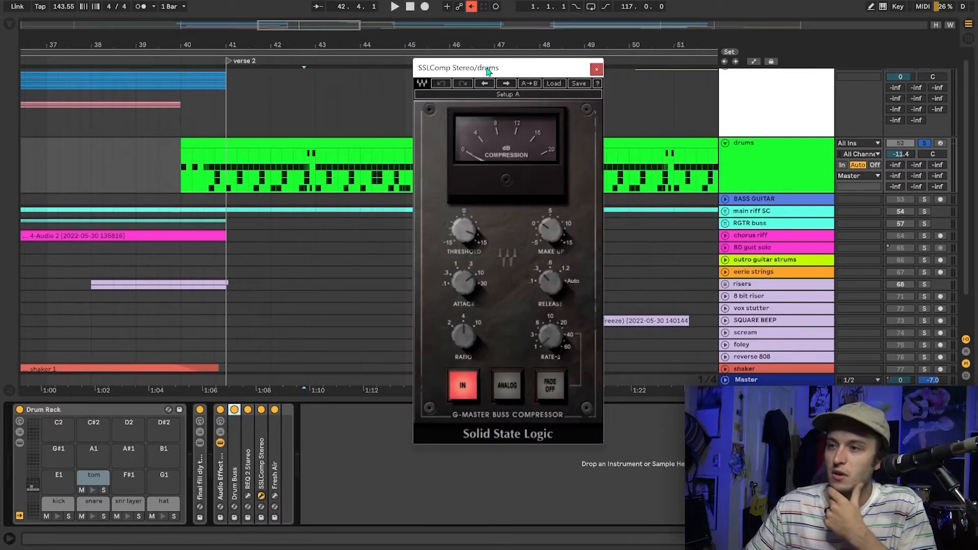
left_click(227, 184)
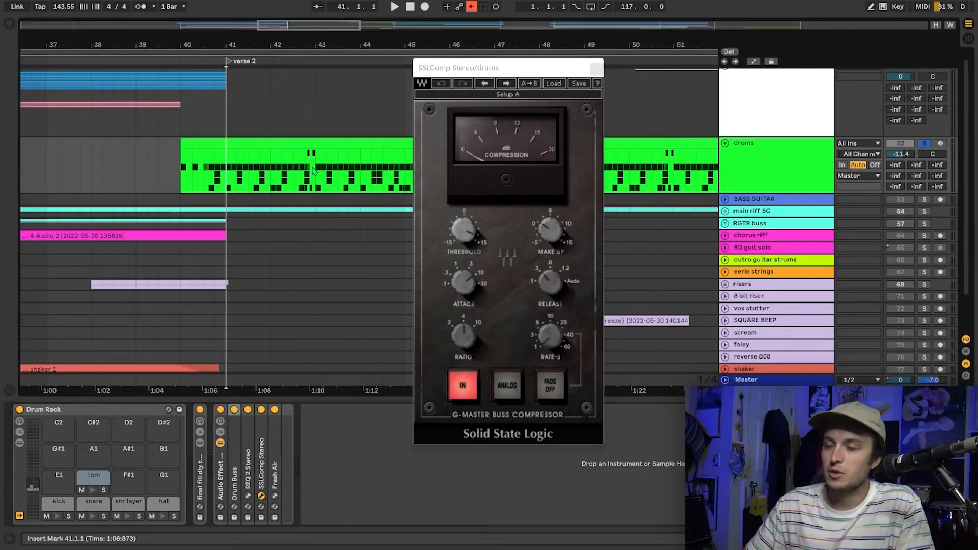
key("space")
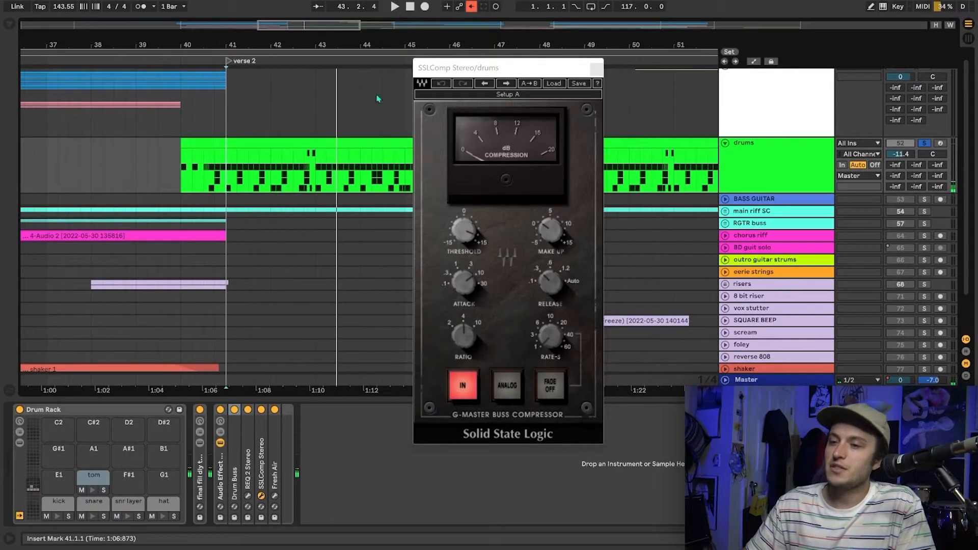
left_click(600, 70)
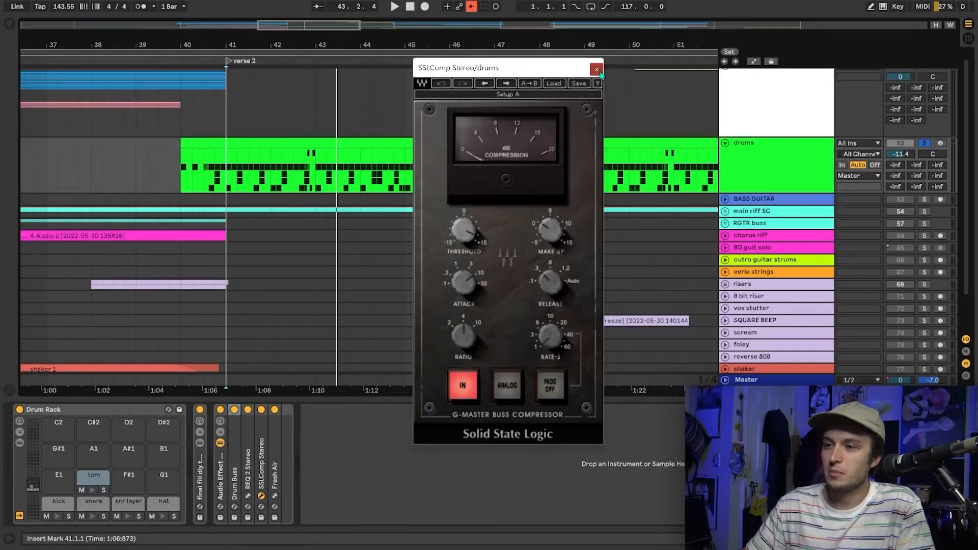
Check the Mid Air and High Air amounts in the Fresh Air plug-in on the drums
left_click(275, 496)
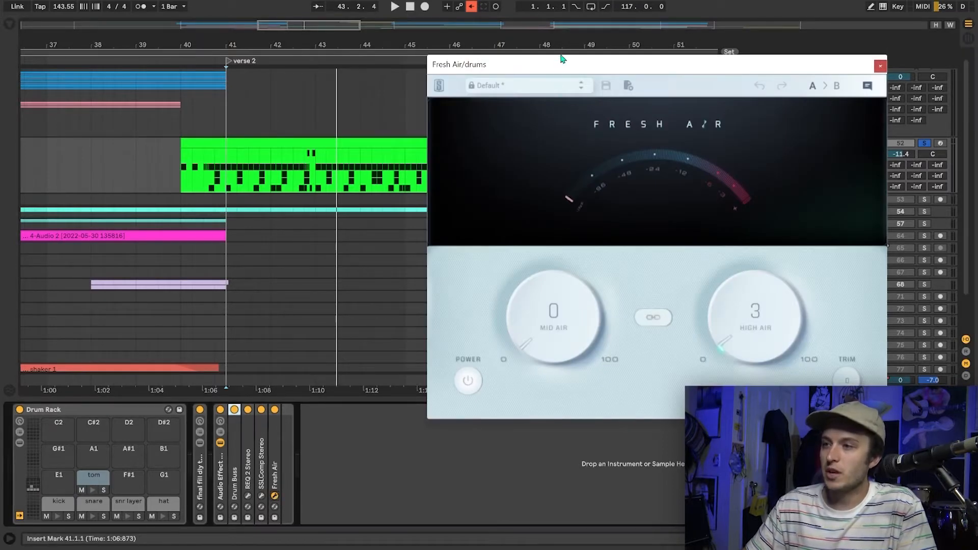
left_click_drag(562, 57, 414, 71)
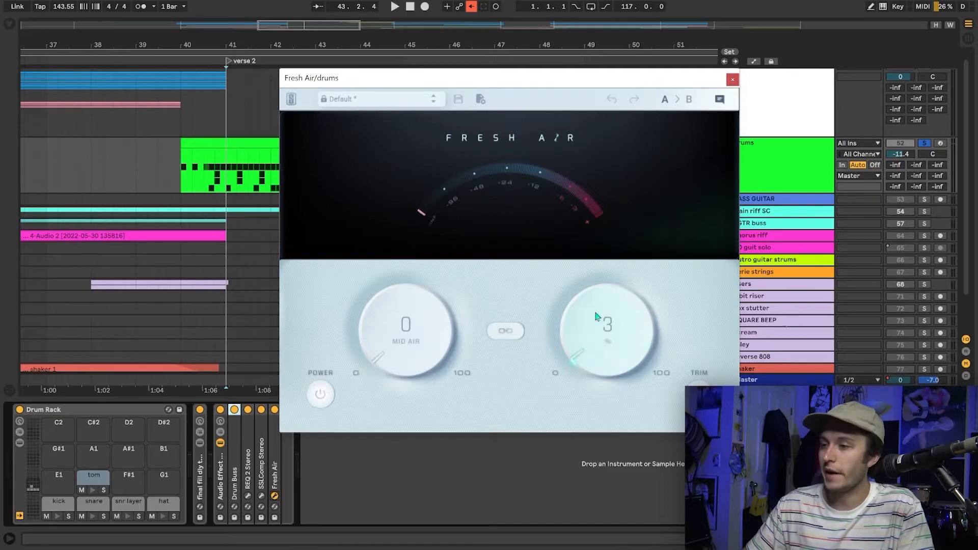
left_click(732, 81)
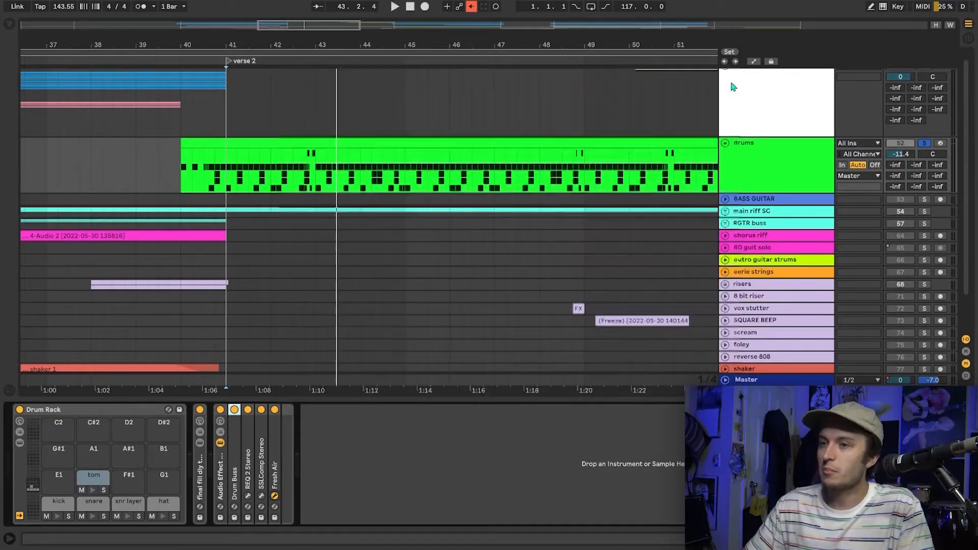
Turn on the BASS GUITAR track and unfold it in the arrangement
key("minus")
key("minus")
key("minus")
key("minus")
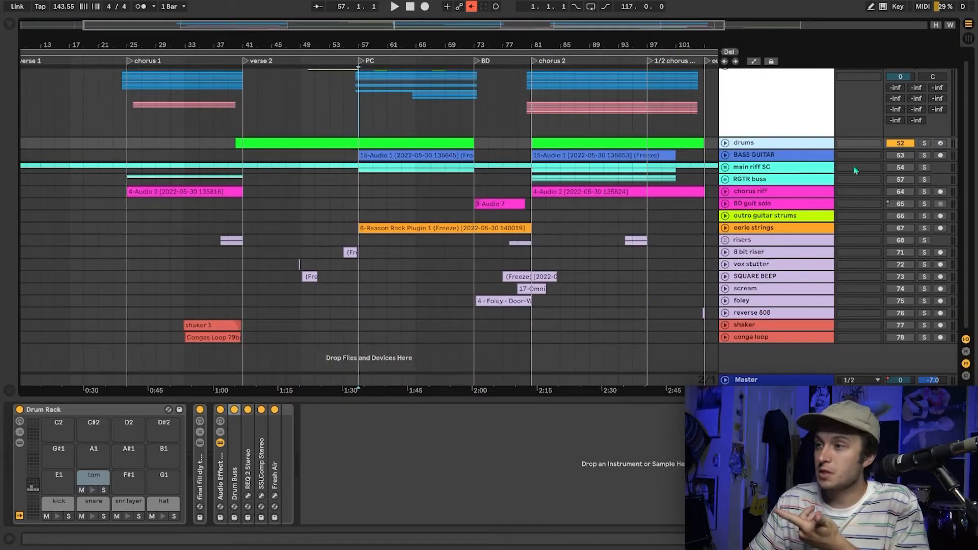
left_click(907, 157)
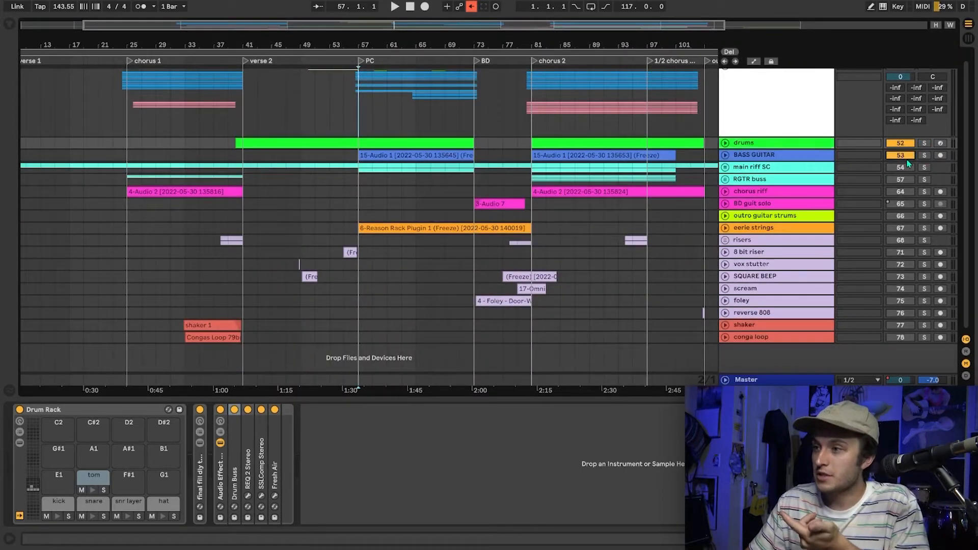
left_click(725, 156)
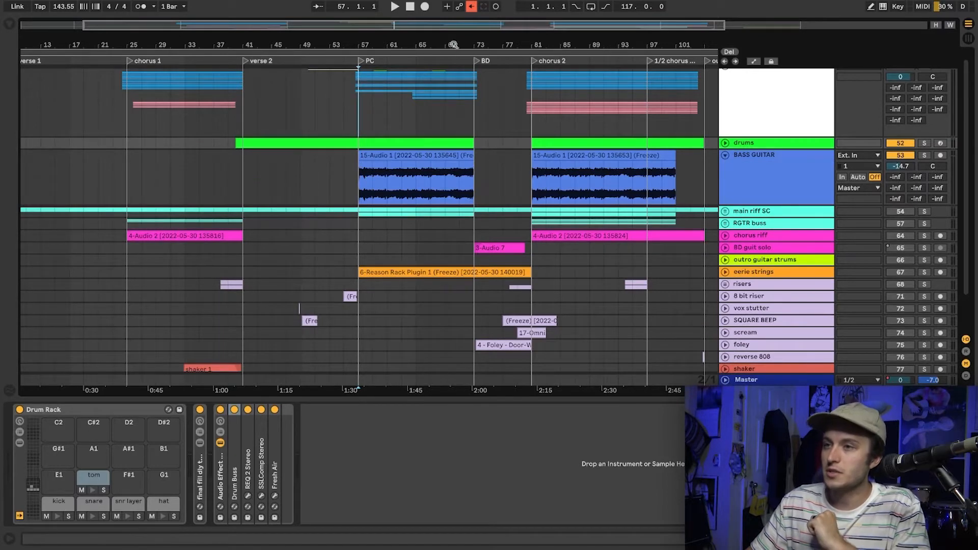
Solo the BASS GUITAR track with the insert marker at the start of the PC section, bar 57
left_click_drag(454, 47, 475, 74)
left_click(323, 198)
key("s")
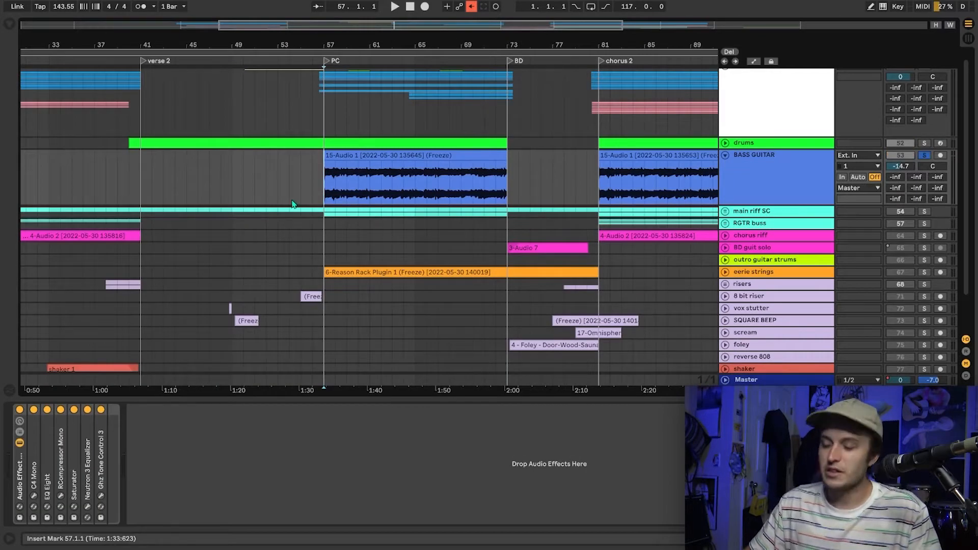
scroll(346, 171, "up", 5)
scroll(349, 170, "right", 4)
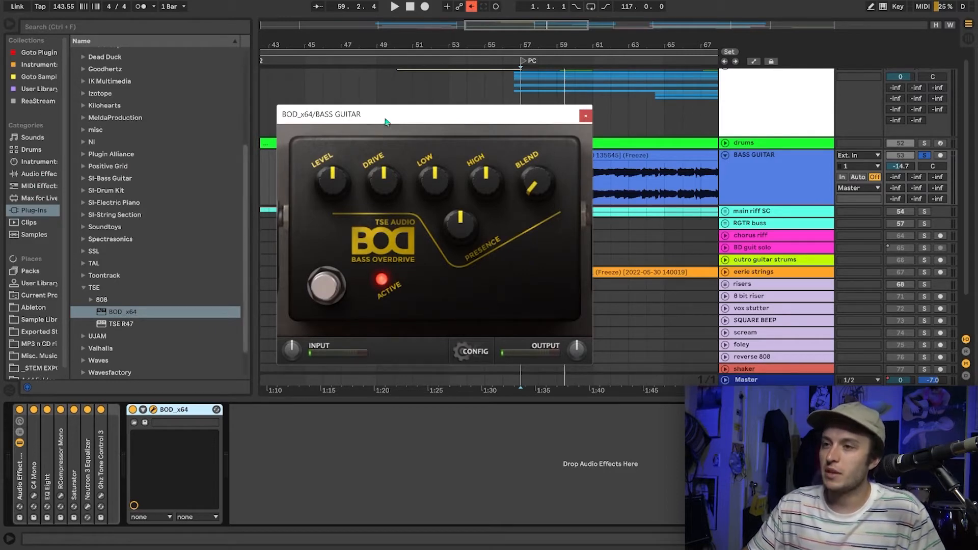
Look over the BOD_x64 bass overdrive and the audio effect chain on the BASS GUITAR track
left_click_drag(388, 119, 377, 117)
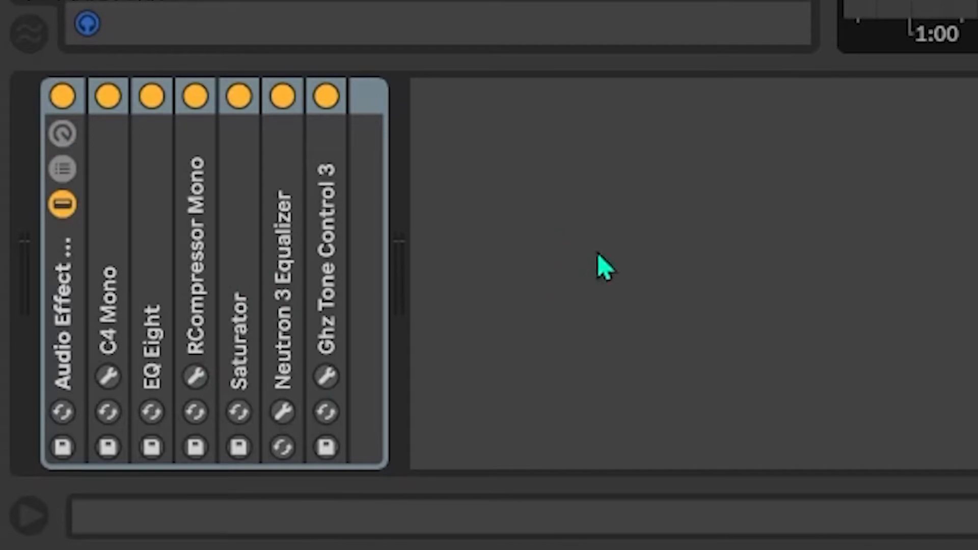
left_click(602, 266)
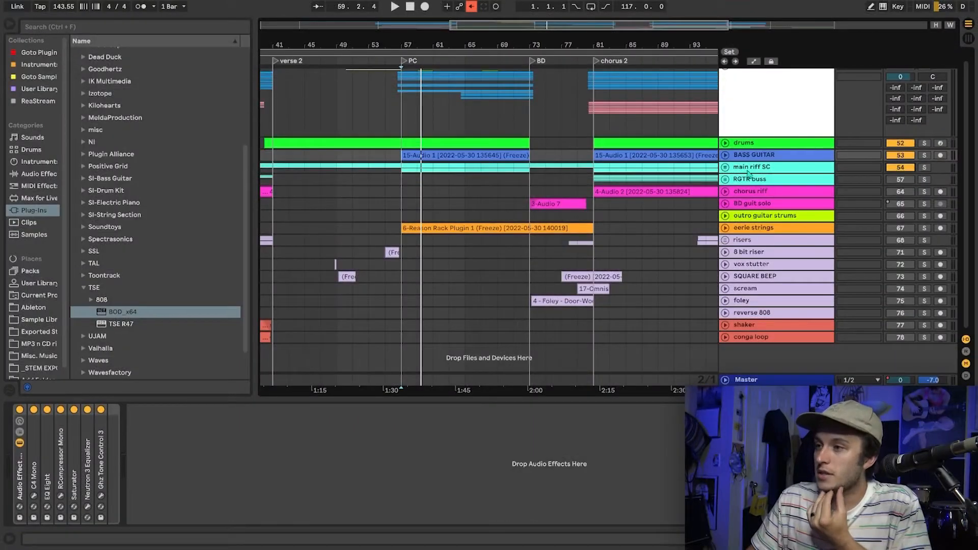
Unfold the main riff SC group to show its guitar tracks and solo the group
left_click(725, 168)
left_click(769, 205)
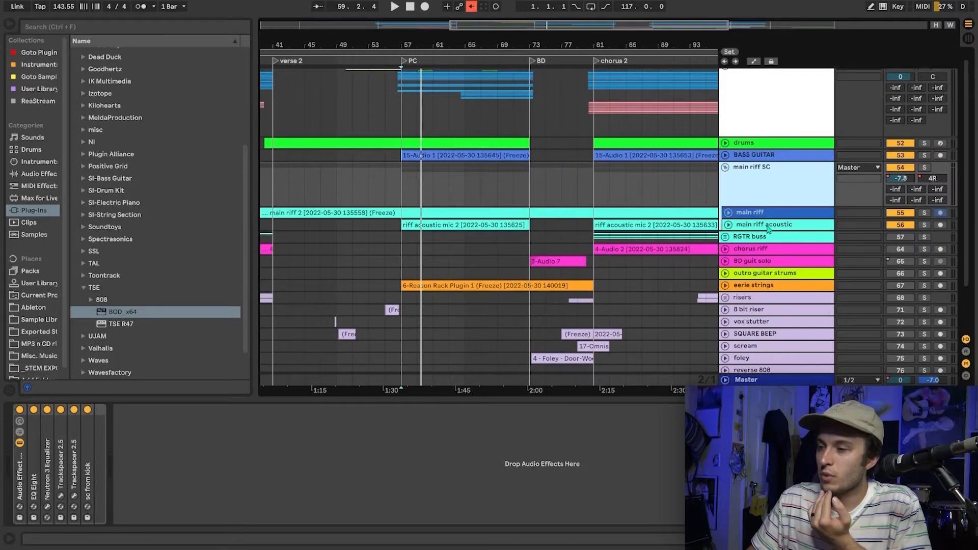
left_click(925, 168)
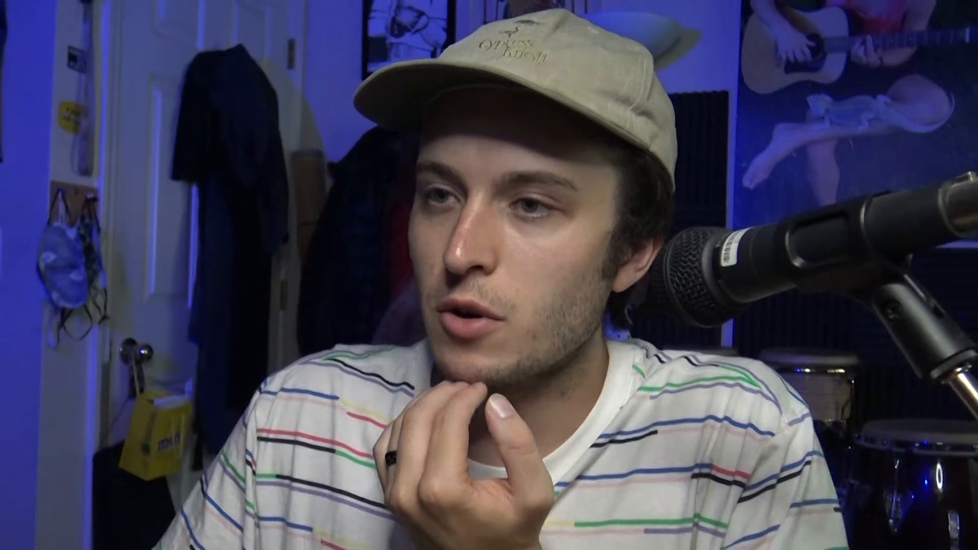
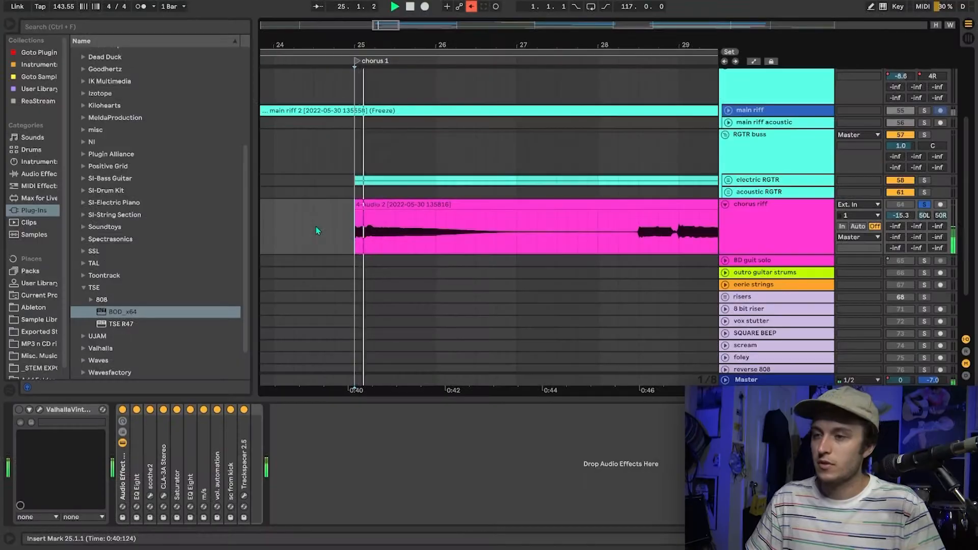
Turn on the ValhallaVintageVerb on the chorus riff track and open its settings window
scroll(316, 230, "down", 2)
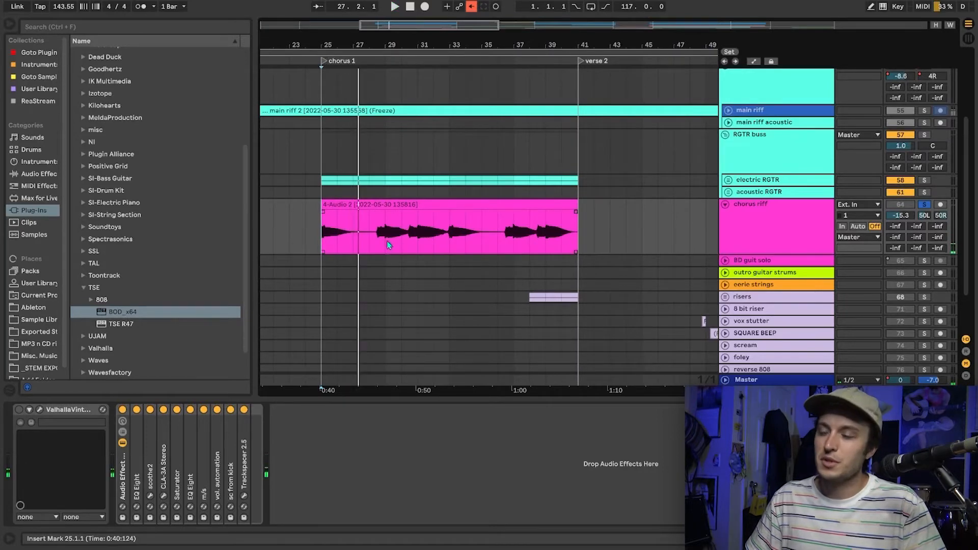
scroll(320, 236, "up", 5)
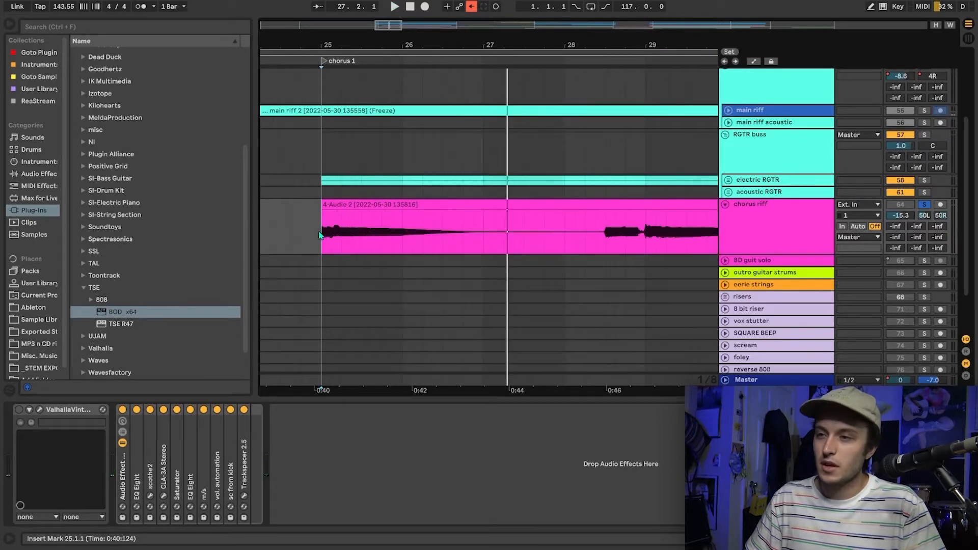
left_click(19, 410)
left_click(39, 409)
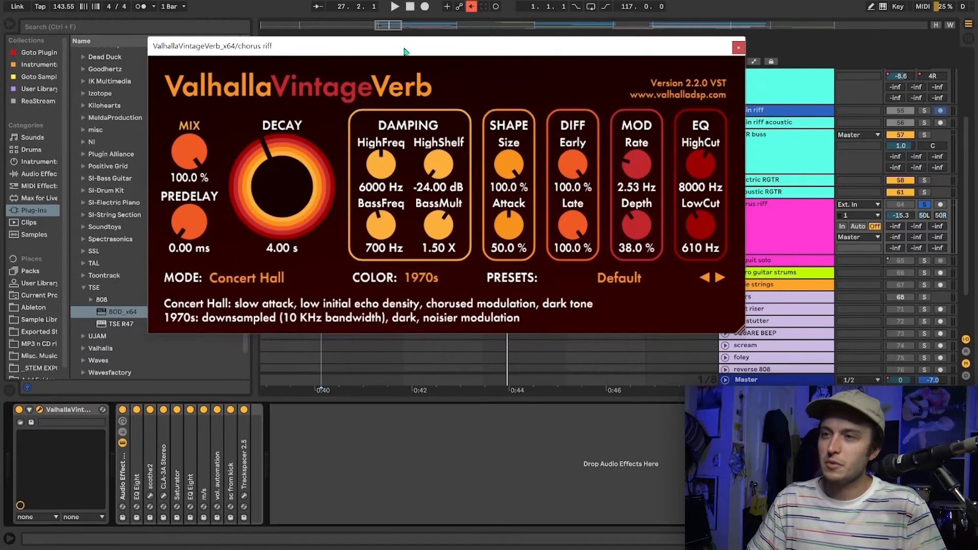
left_click_drag(395, 55, 393, 80)
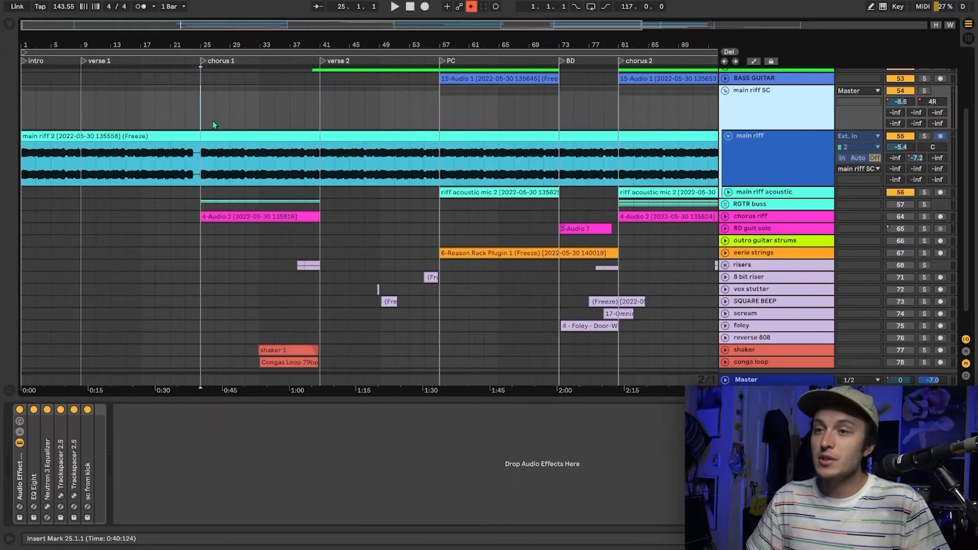
Look over the MicroShift settings on the B main riff microshift return track and play the main riff from chorus 1
left_click_drag(196, 118, 321, 124)
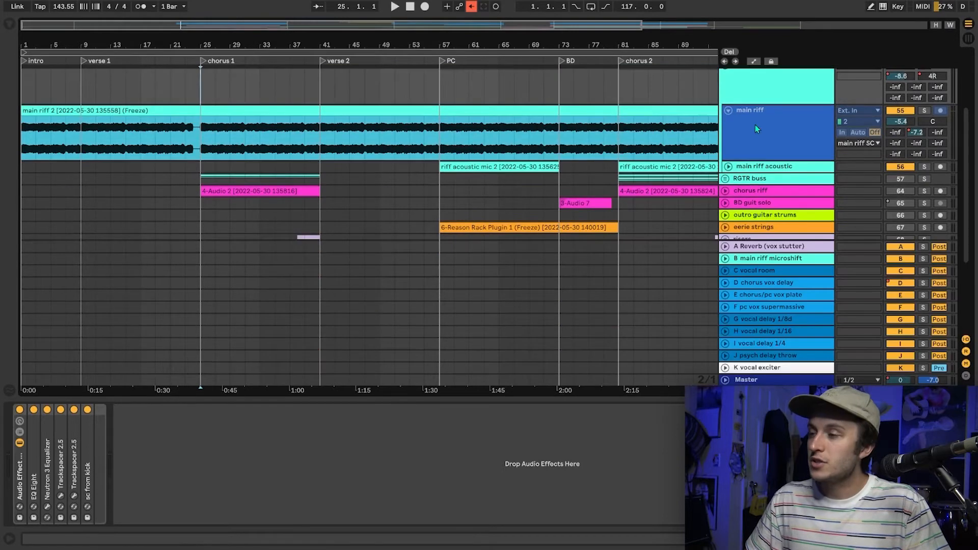
scroll(757, 129, "up", 1)
left_click(759, 259)
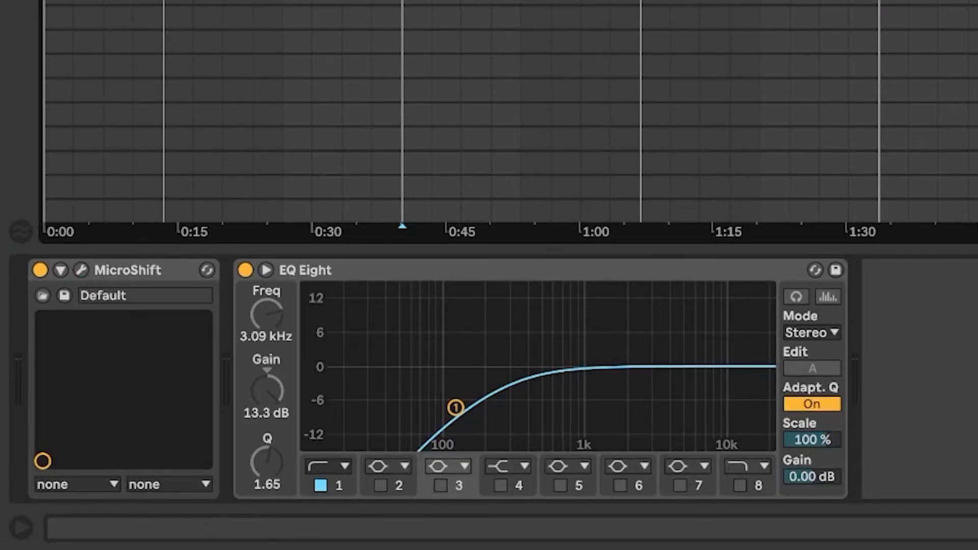
left_click(81, 270)
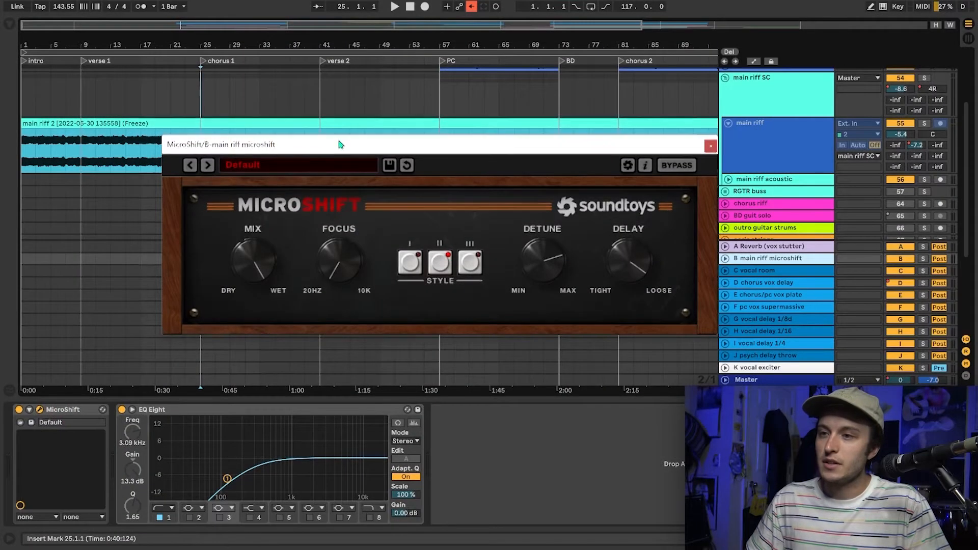
left_click_drag(340, 144, 294, 100)
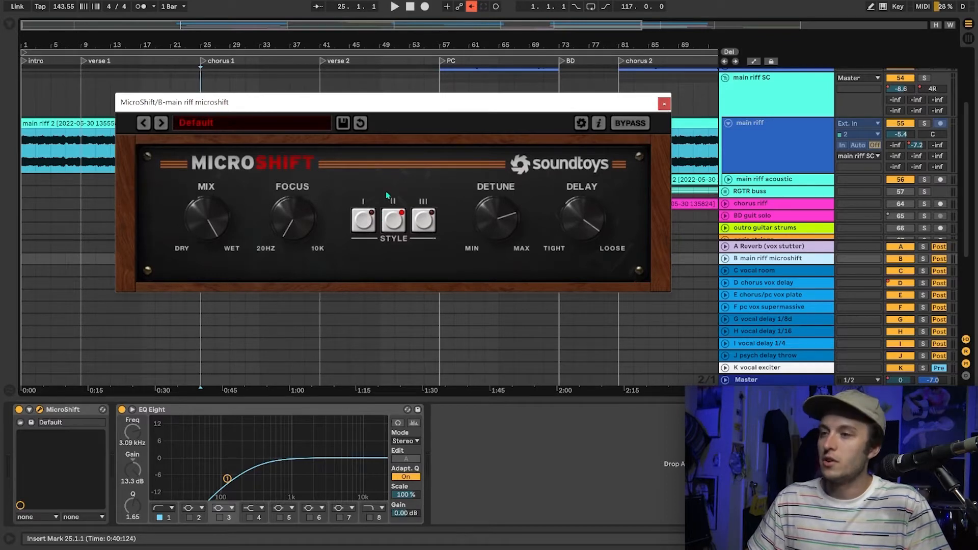
left_click(664, 104)
key("space")
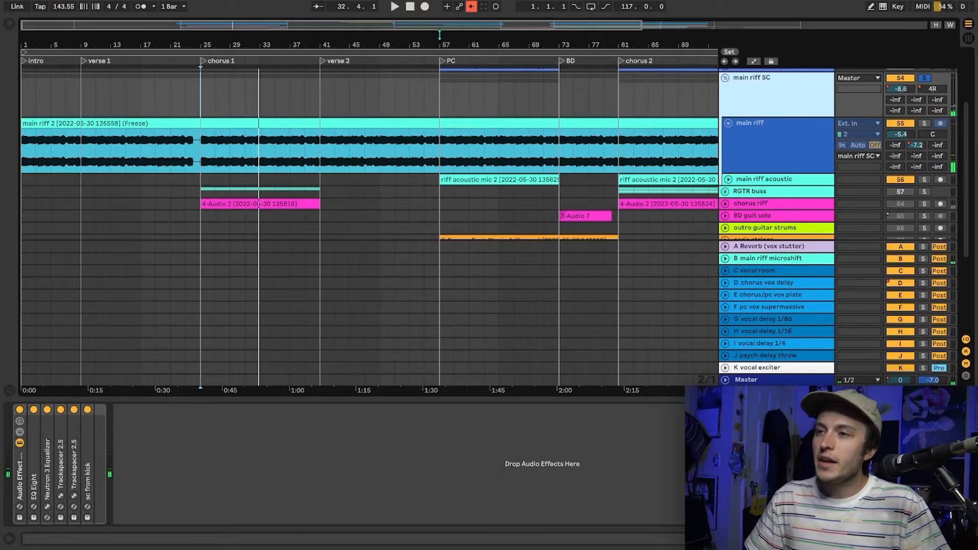
Fold the main riff track, unfold main riff acoustic, and play it soloed from the PC section at bar 57
left_click_drag(445, 45, 291, 41)
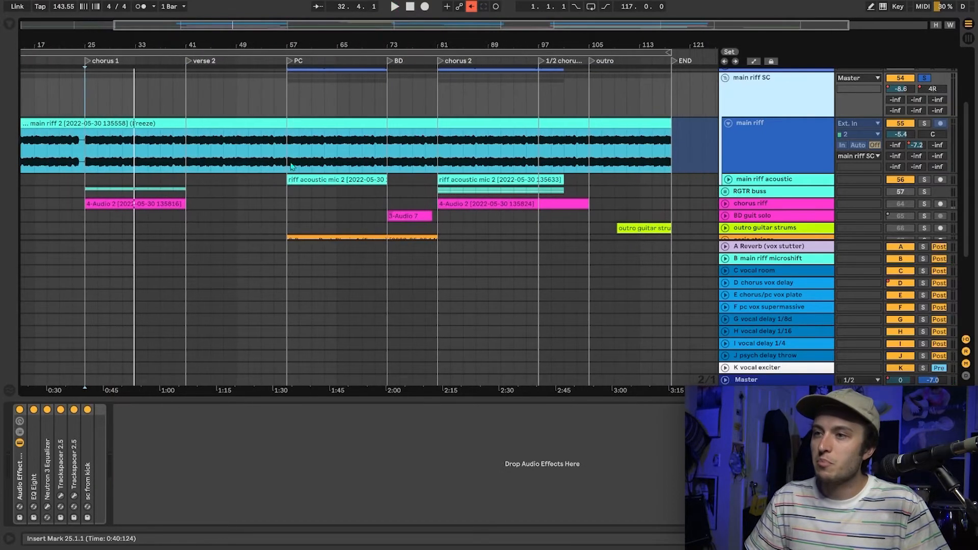
left_click(728, 123)
left_click(728, 135)
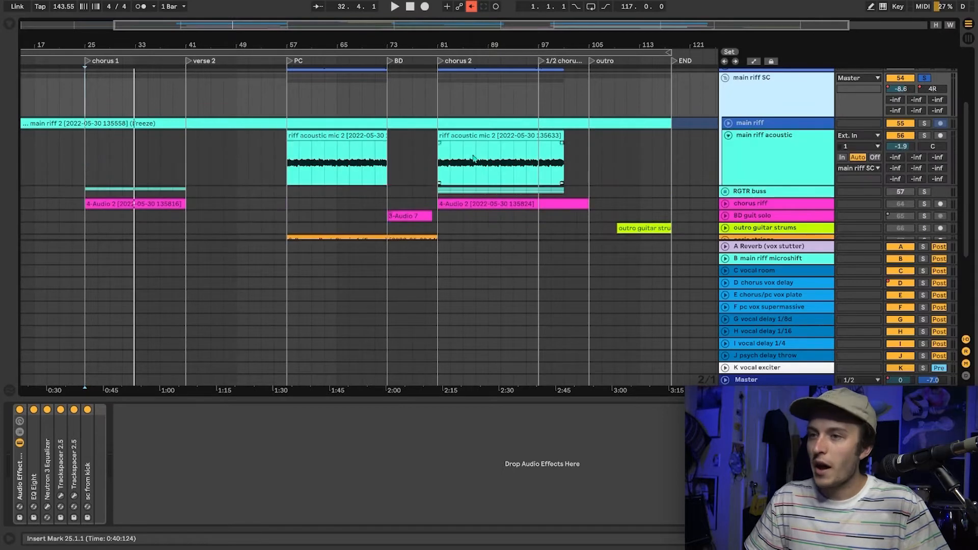
left_click(286, 174)
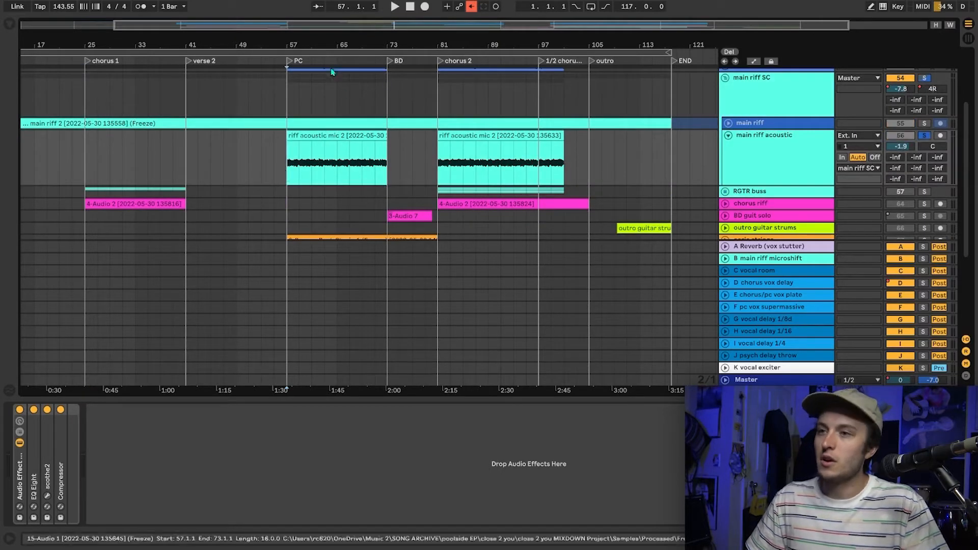
left_click_drag(321, 42, 322, 46)
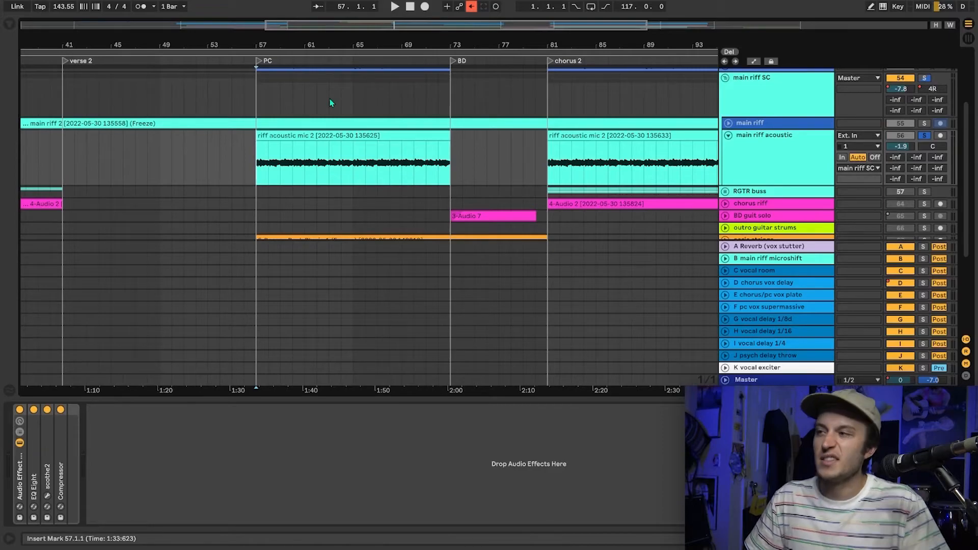
key("space")
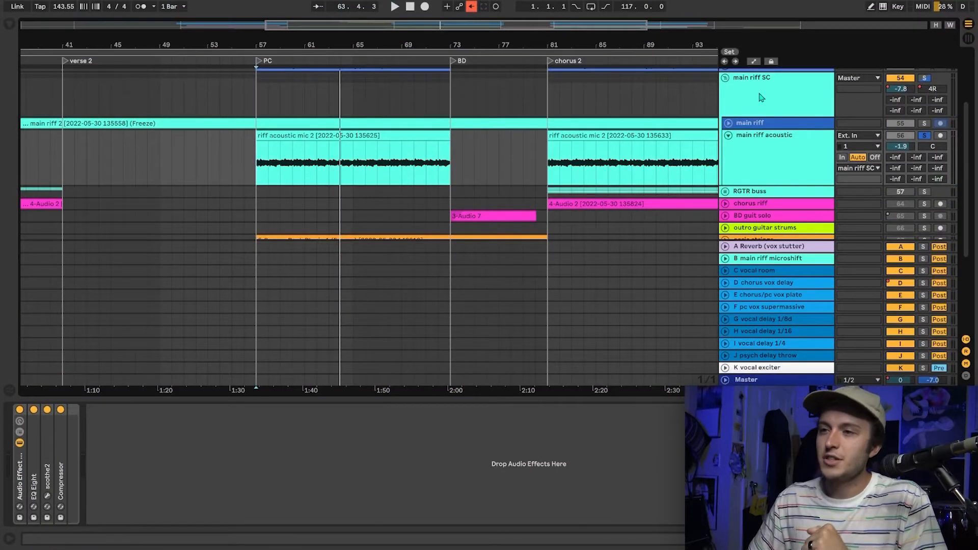
Inspect the main riff acoustic track's EQ Eight and place the insert marker at bar 57 on the main riff SC group
left_click(753, 149)
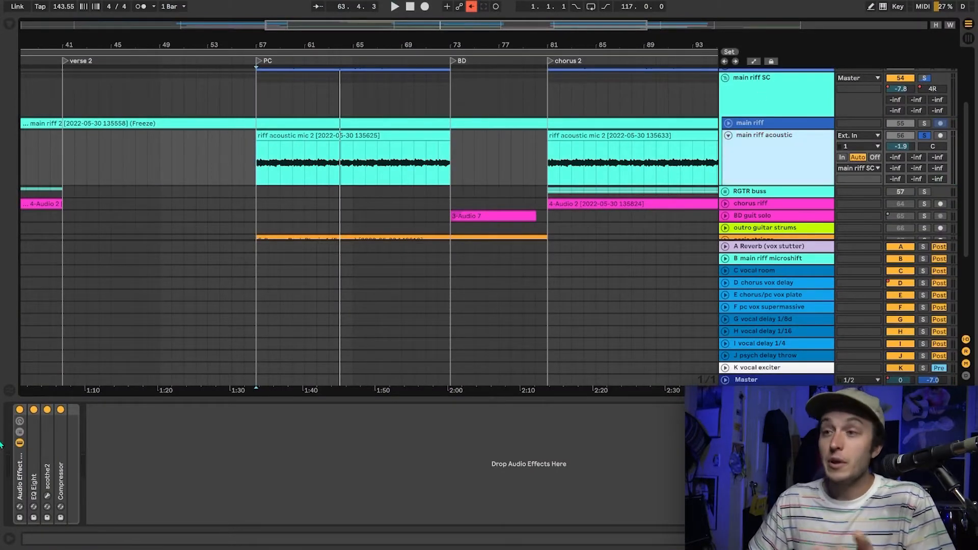
double_click(31, 456)
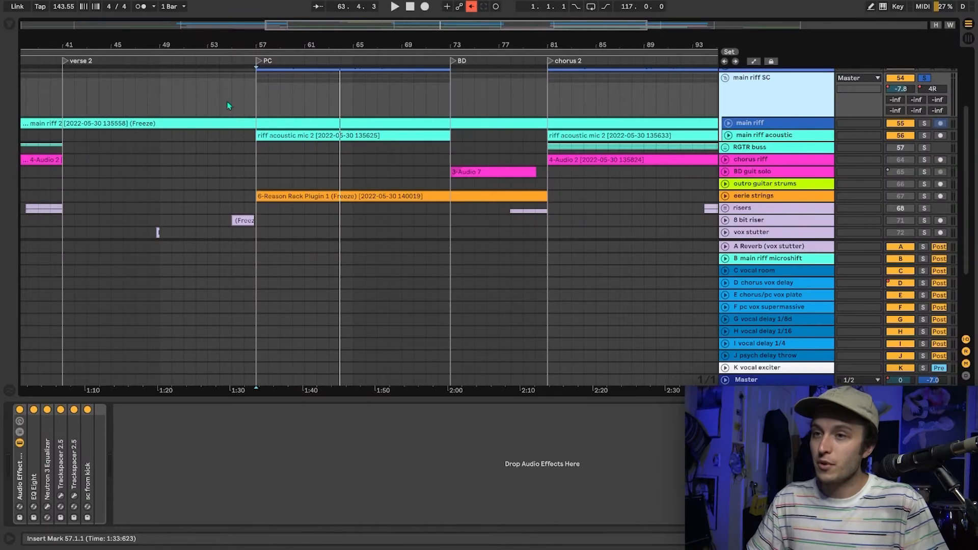
left_click(256, 112)
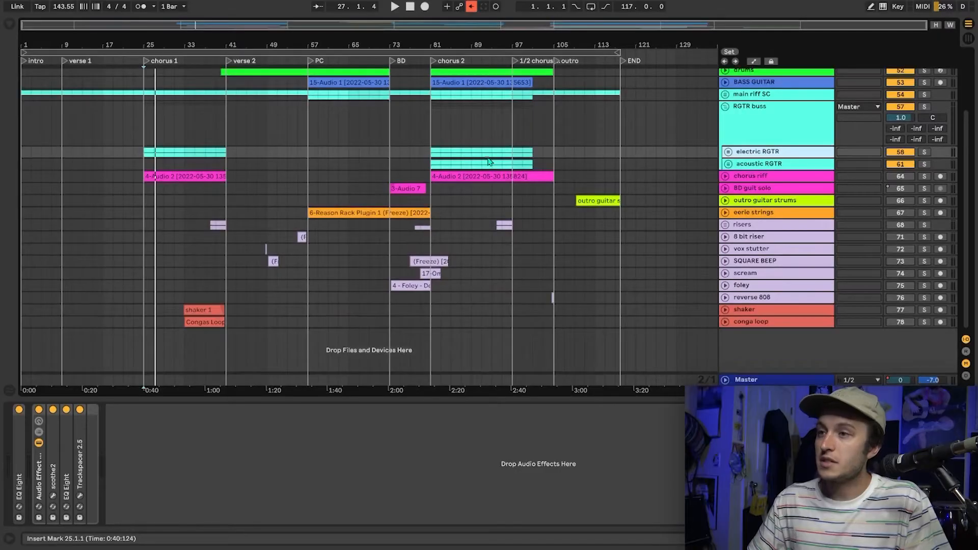
Place the insert marker at the start of chorus 2, bar 81, and unfold the acoustic RGTR group
scroll(489, 148, "up", 3)
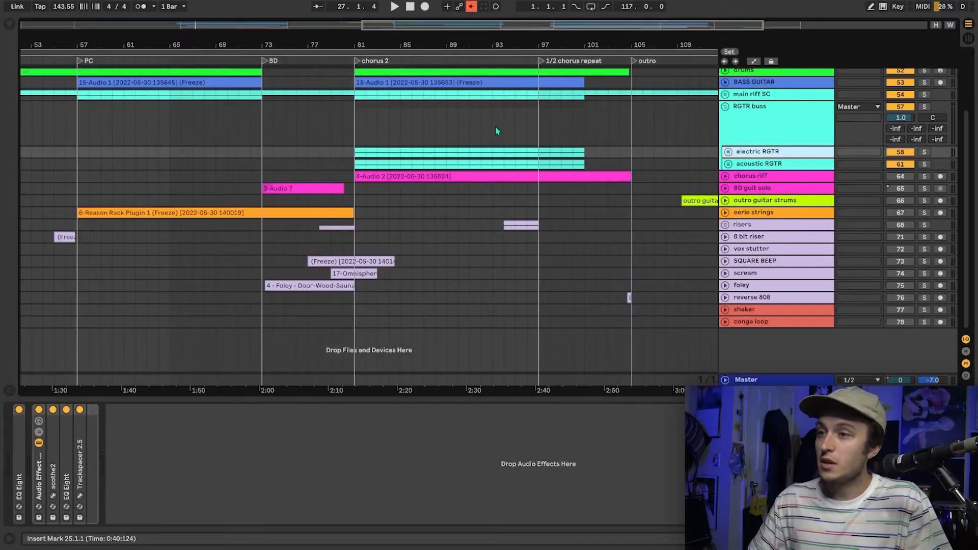
left_click(355, 138)
left_click(729, 164)
left_click(768, 185)
scroll(612, 201, "down", 2)
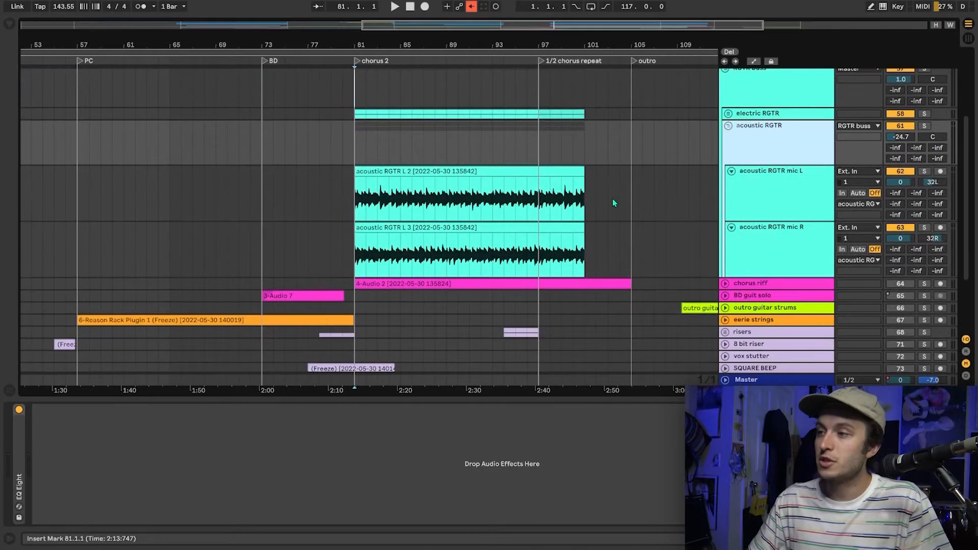
scroll(544, 167, "right", 2)
Look over the EQ Eight on the acoustic RGTR group and the CLA-2A on its mic L track
left_click(753, 151)
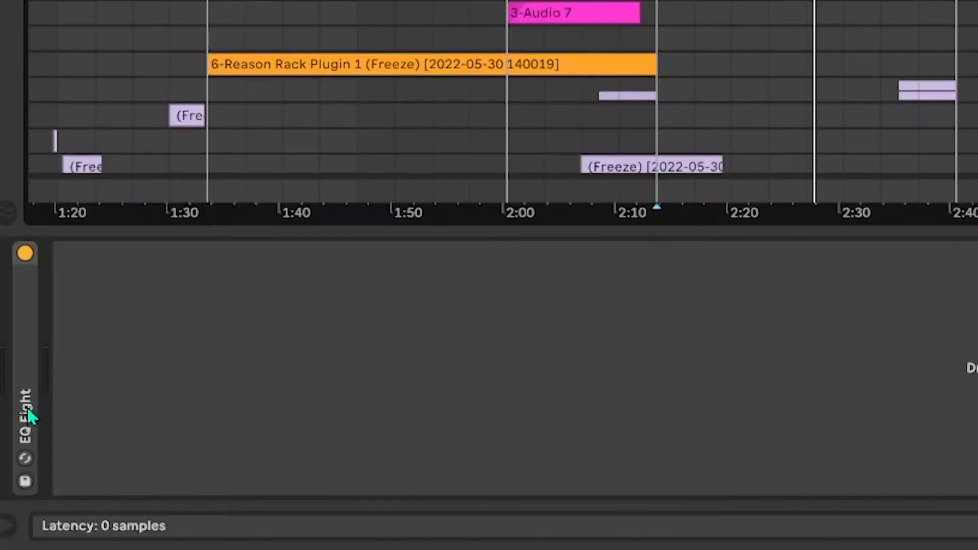
double_click(31, 407)
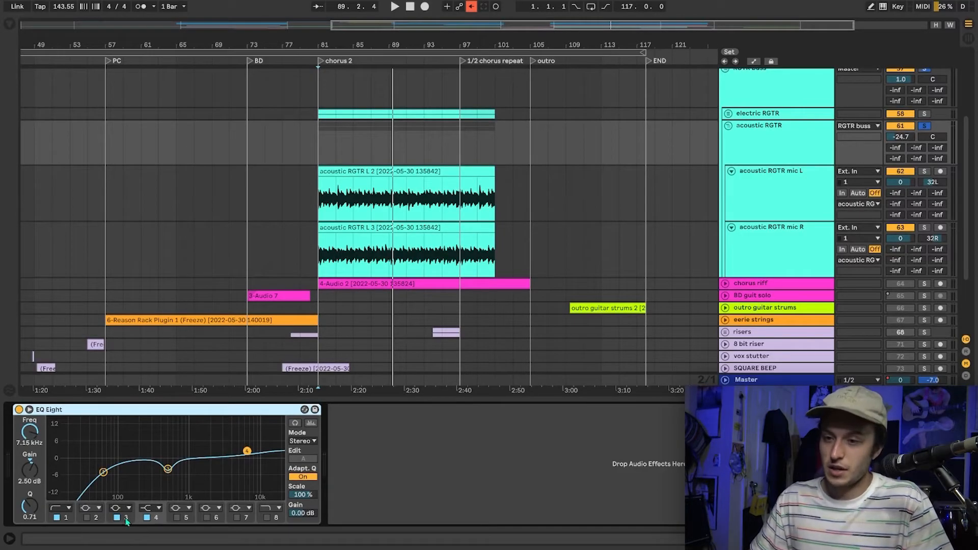
left_click(778, 179)
left_click(773, 236)
left_click(778, 201)
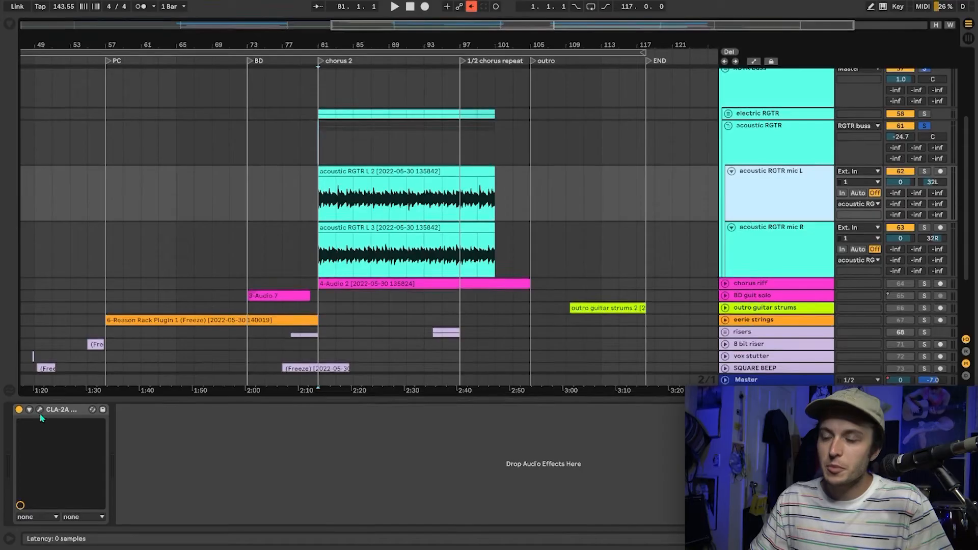
left_click(39, 409)
left_click_drag(483, 239, 432, 311)
Unfold the left and right electric RGTR tracks, then solo the RGTR buss and play it
scroll(379, 145, "up", 3)
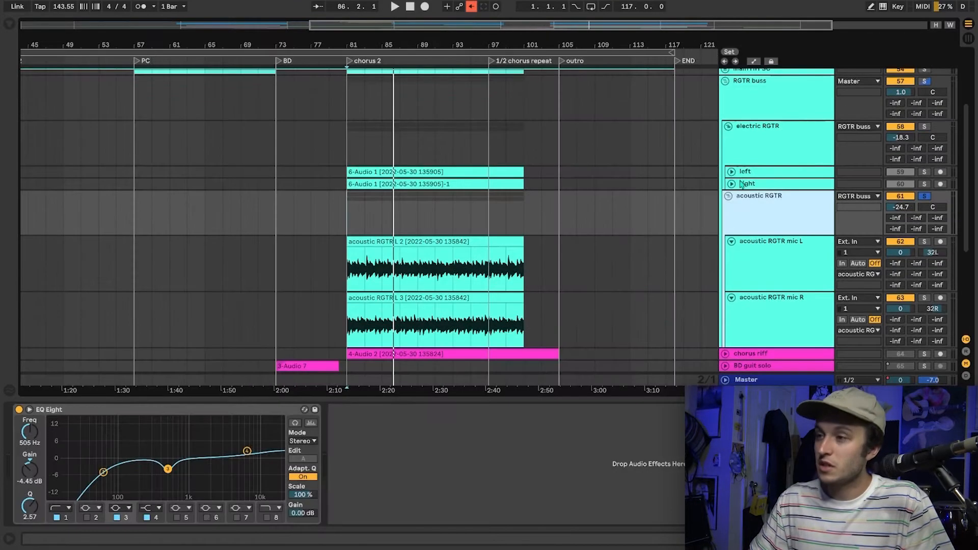
left_click(736, 175)
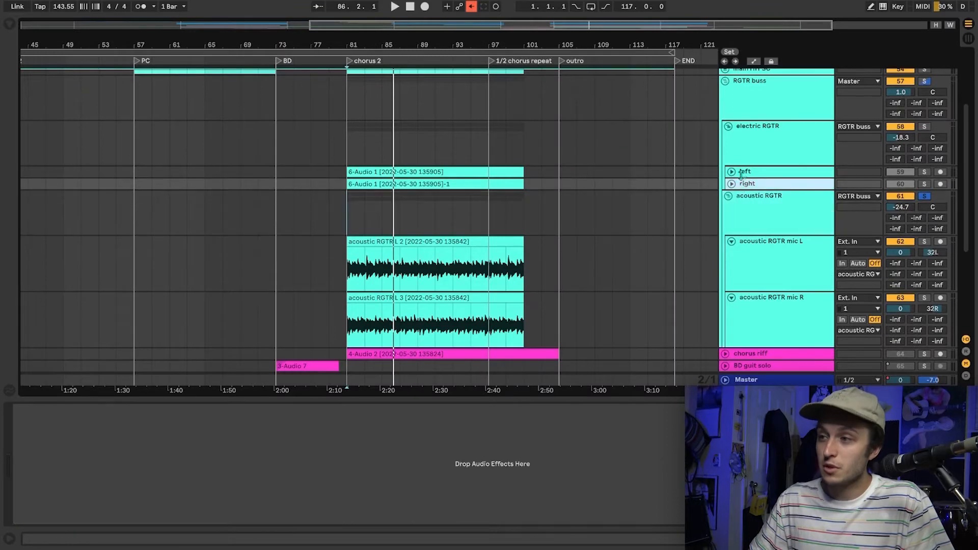
scroll(731, 176, "down", 1)
scroll(732, 175, "up", 1)
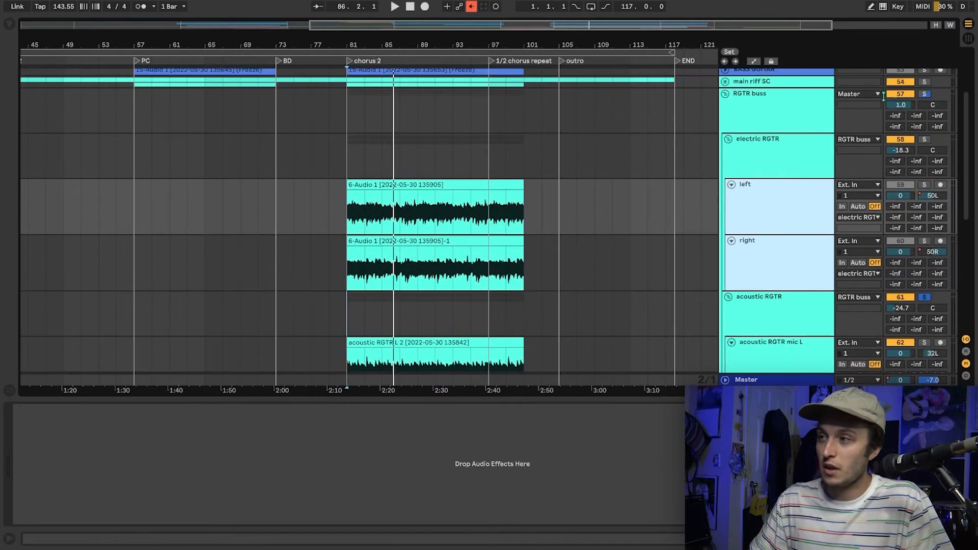
left_click(927, 95)
key("space")
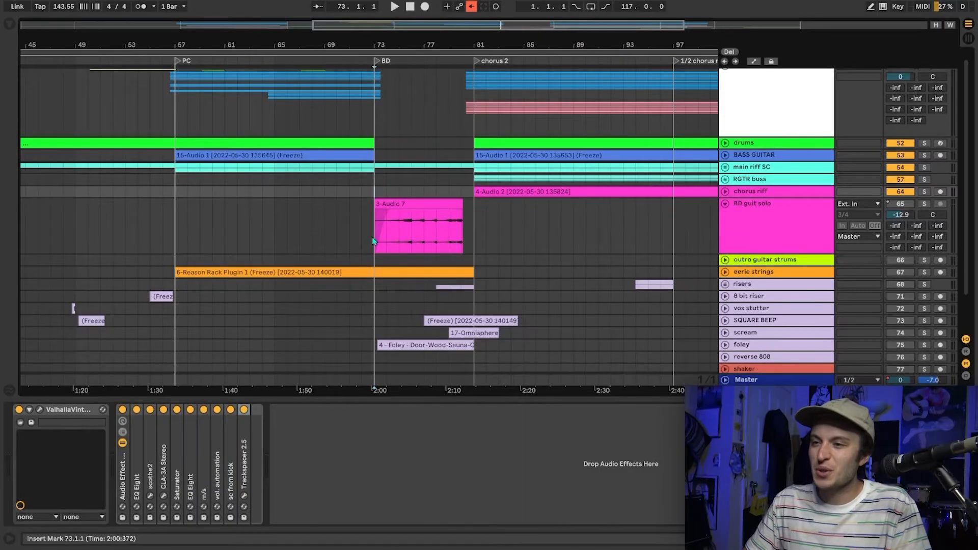
Inspect the ValhallaVintageVerb on the BD guit solo track with the insert marker at the start of the BD section, bar 73
left_click(374, 240)
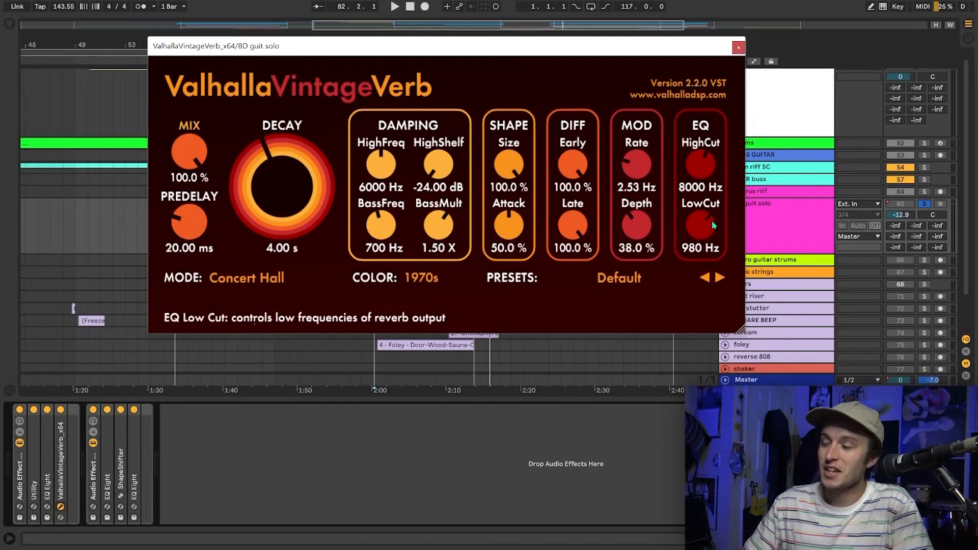
left_click(60, 507)
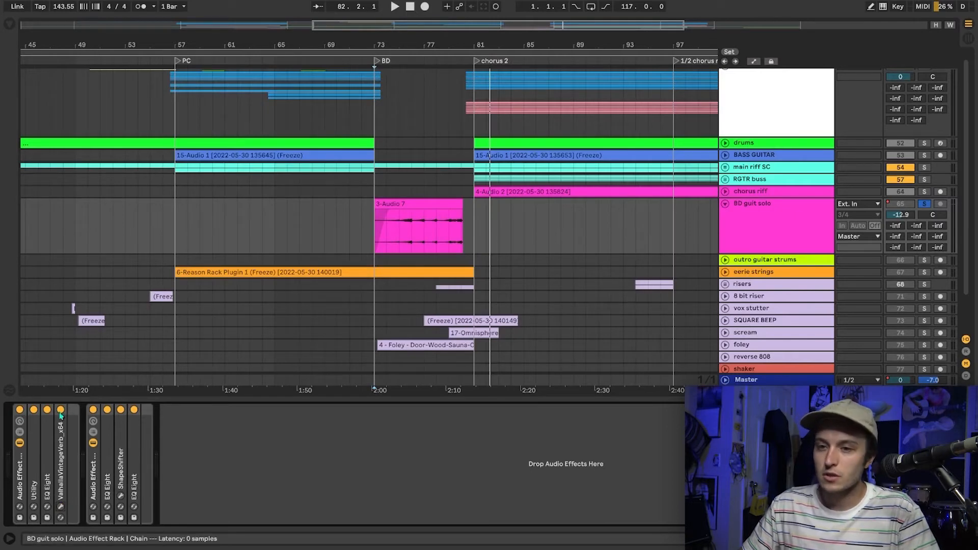
Remove the fade-in from the 3-Audio 7 clip and play the BD guit solo from bar 73 with its reverb and second effect rack off
left_click(396, 202)
scroll(387, 222, "up", 5)
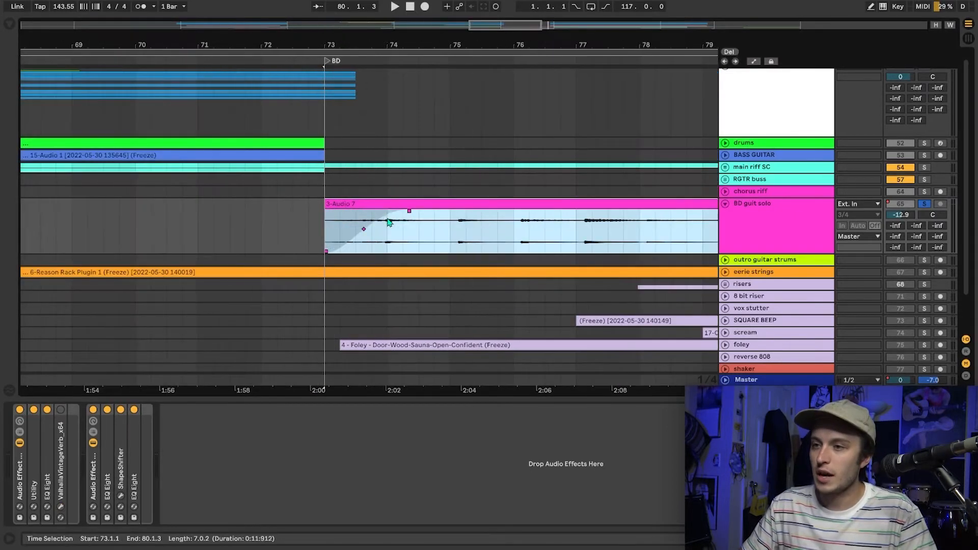
left_click(302, 217)
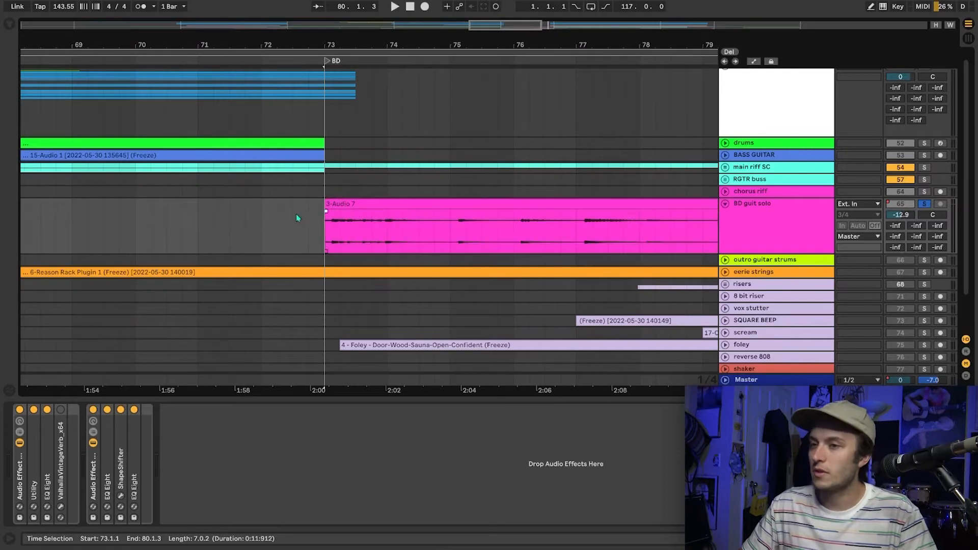
scroll(313, 222, "down", 5)
scroll(312, 222, "up", 5)
key("space")
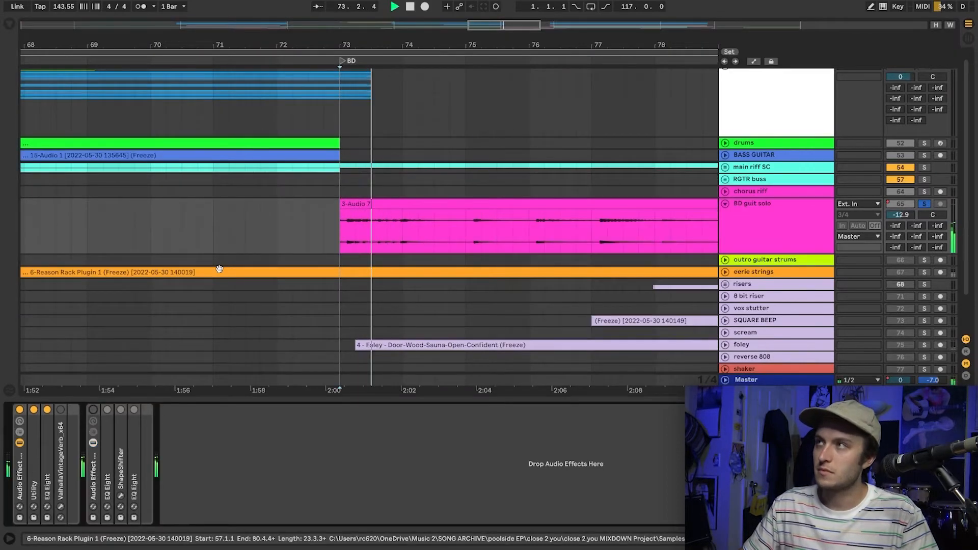
scroll(219, 268, "right", 2)
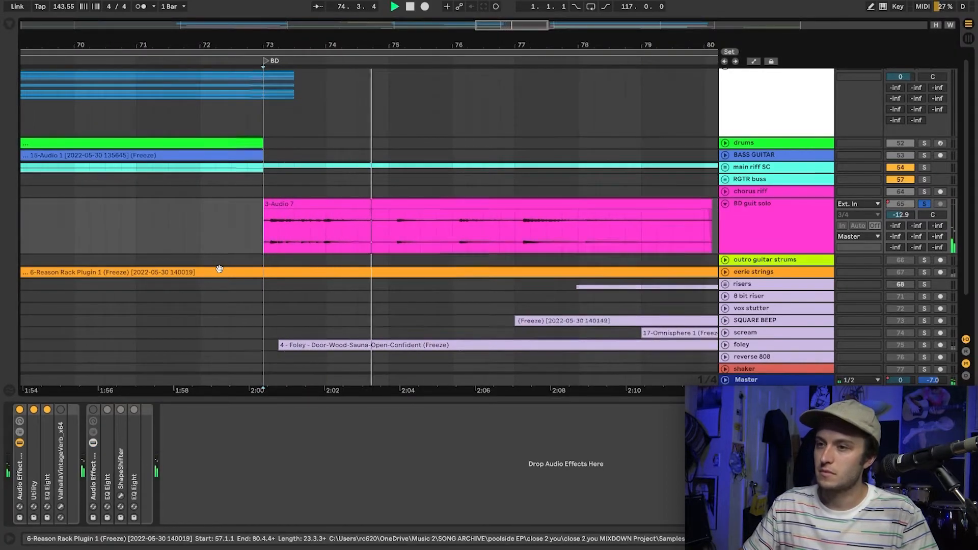
Unfold and activate the outro guitar strums track, then solo it and play from bar 109
scroll(219, 269, "down", 2)
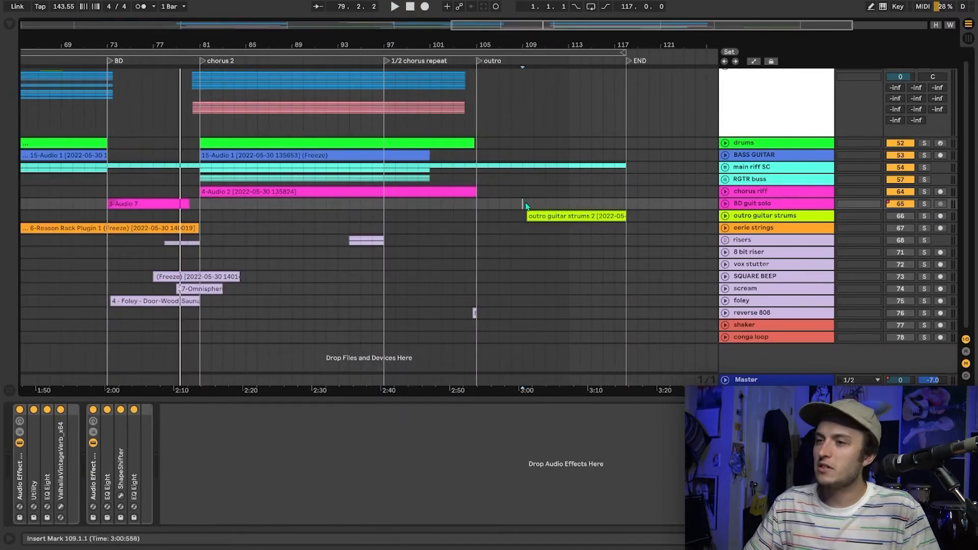
scroll(600, 191, "up", 3)
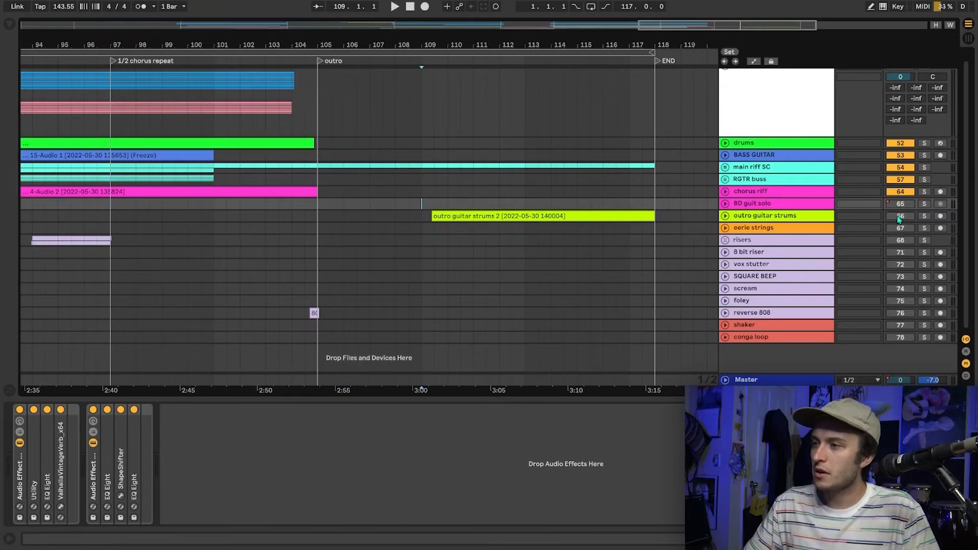
left_click(724, 217)
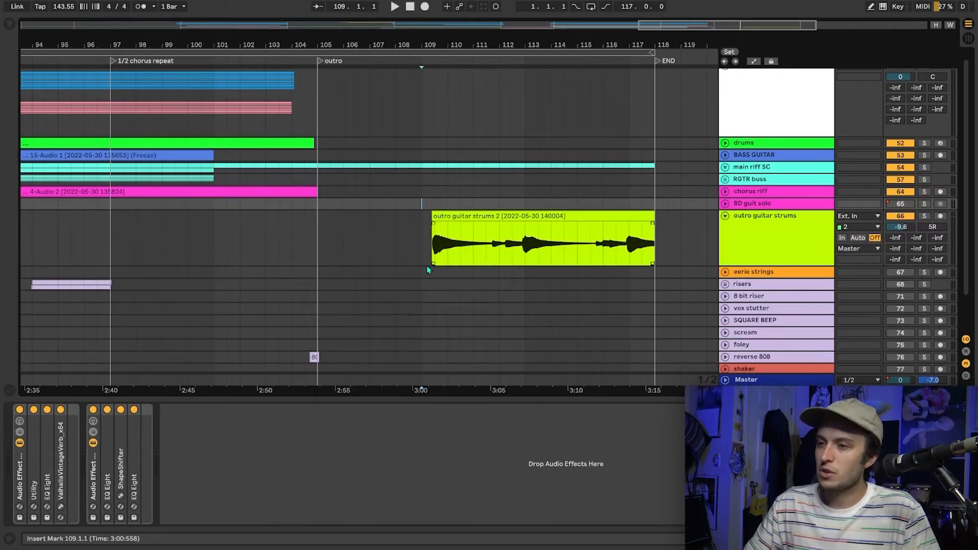
key("space")
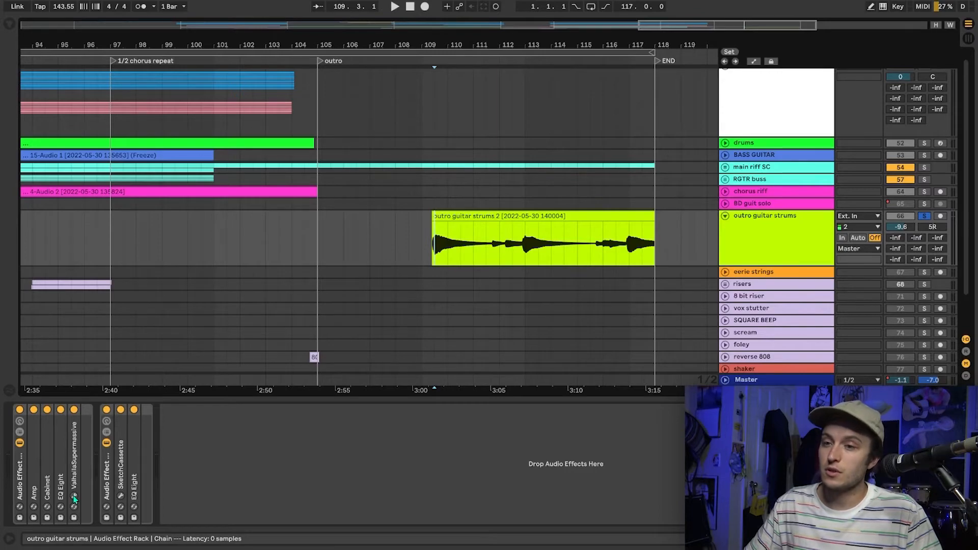
Inspect the ValhallaSupermassive settings on the outro guitar strums track, then close the plug-in window
left_click(74, 496)
left_click_drag(386, 211, 294, 116)
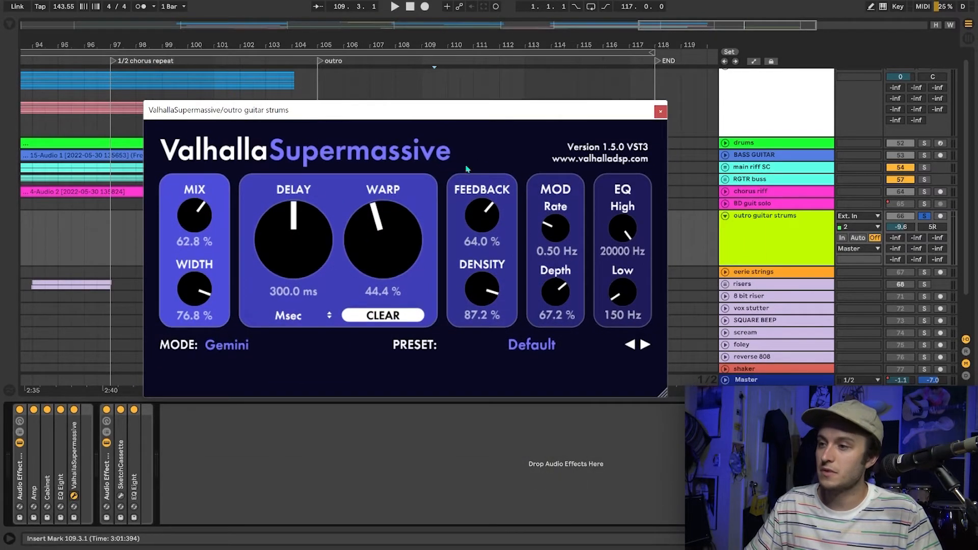
left_click(660, 112)
Unfold and activate the eerie strings track, with the insert marker at the start of the PC section, bar 57
key("w")
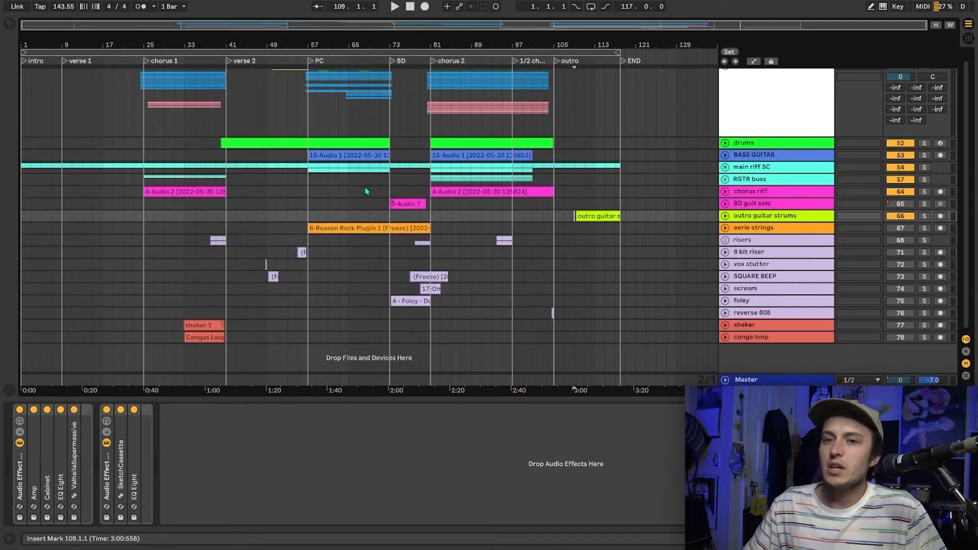
scroll(305, 213, "up", 3)
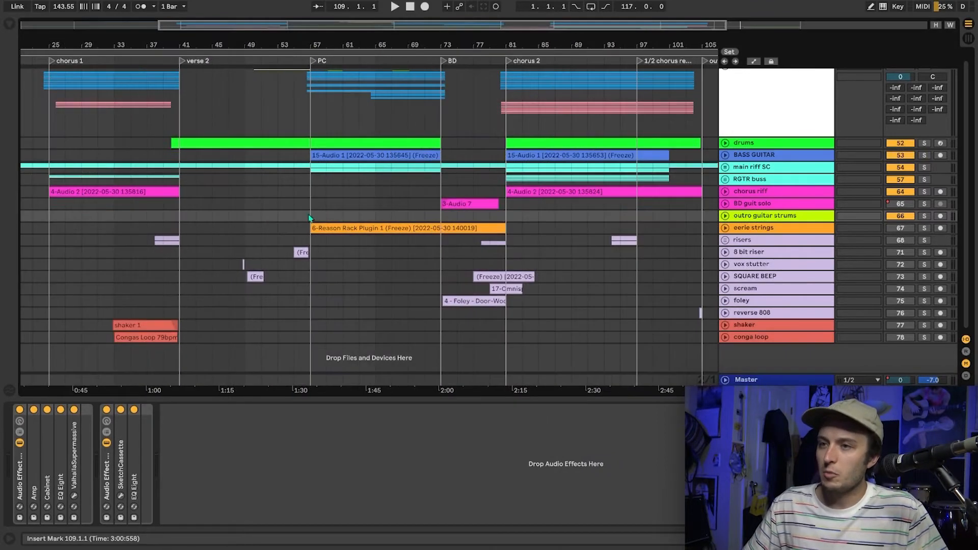
left_click_drag(310, 215, 445, 220)
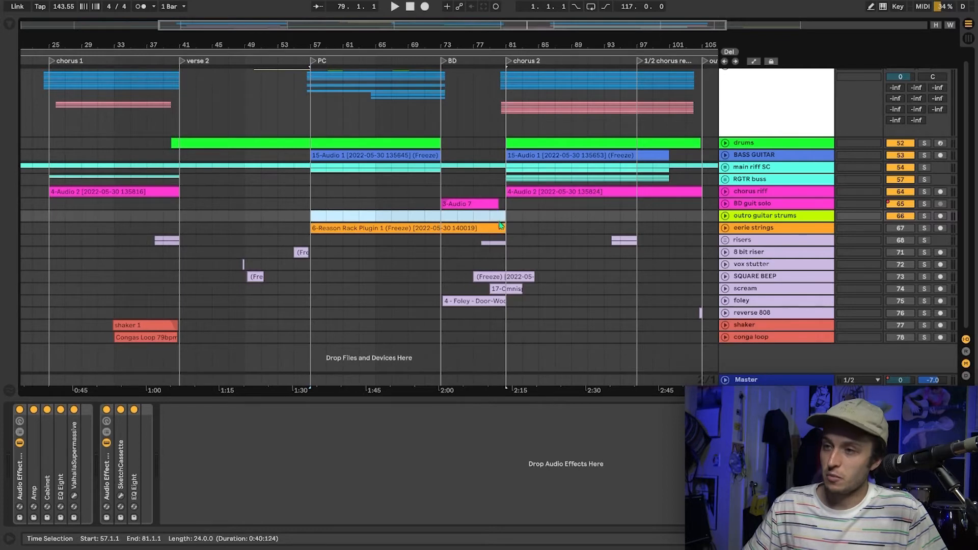
left_click(428, 226)
left_click(314, 219)
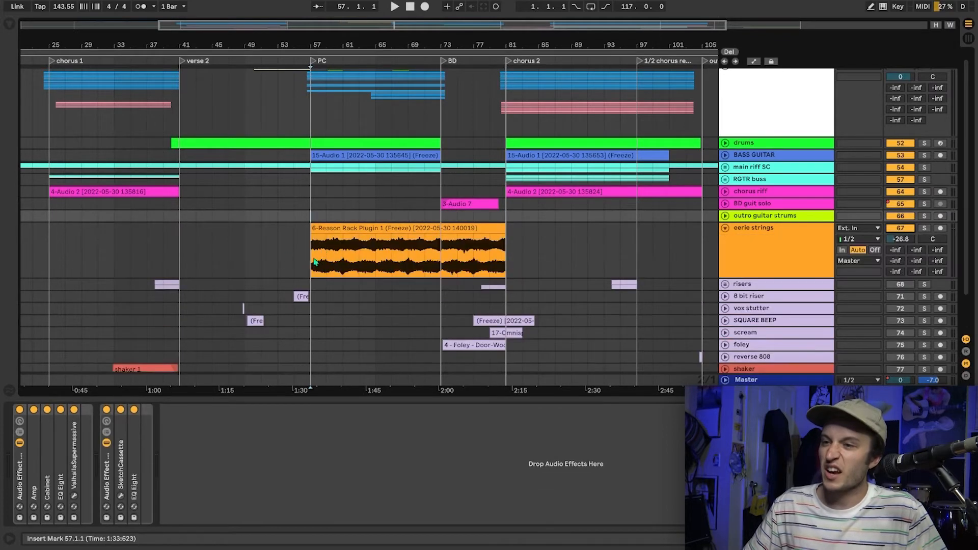
left_click(315, 262)
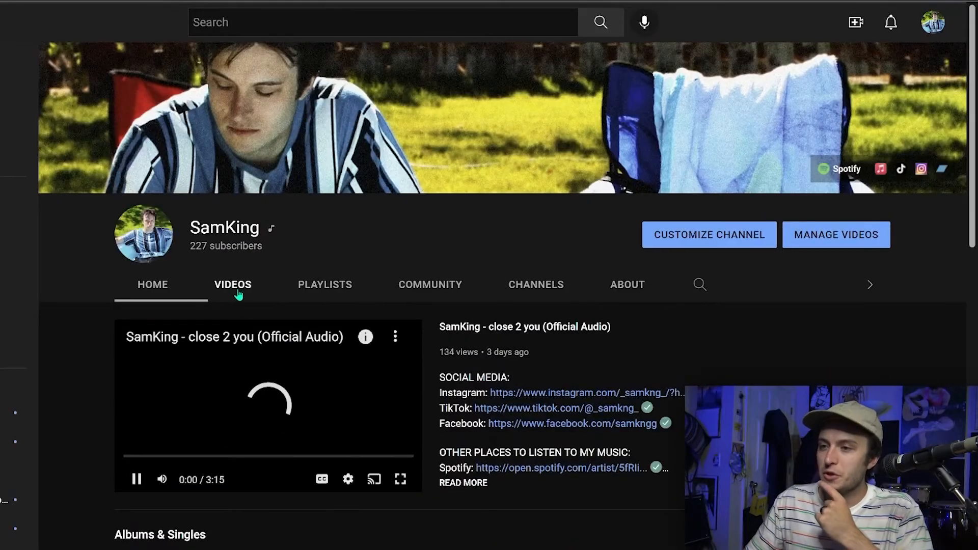
Switch to the YouTube channel page, browse its uploaded videos down to the oldest and open "moving on •[beat]•"
left_click(235, 285)
scroll(255, 364, "down", 10)
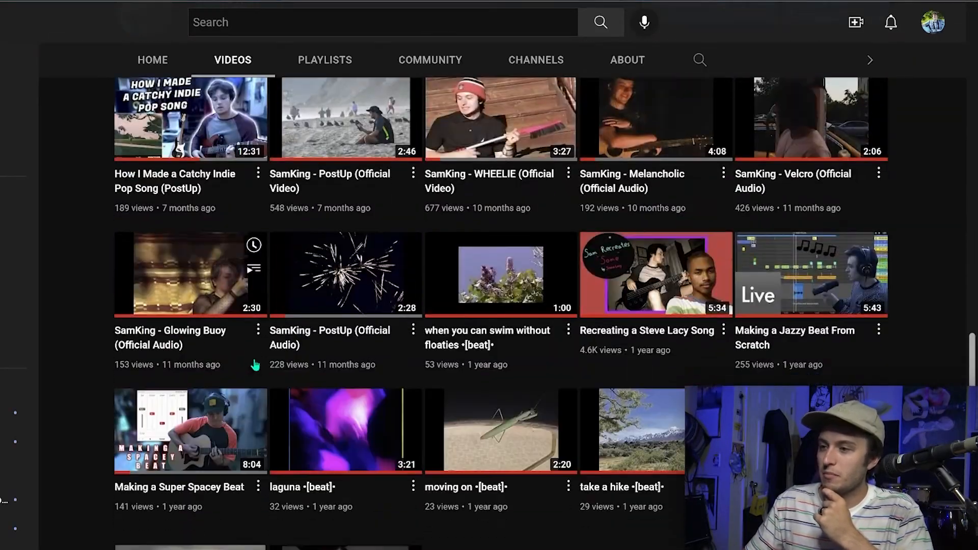
scroll(255, 365, "down", 3)
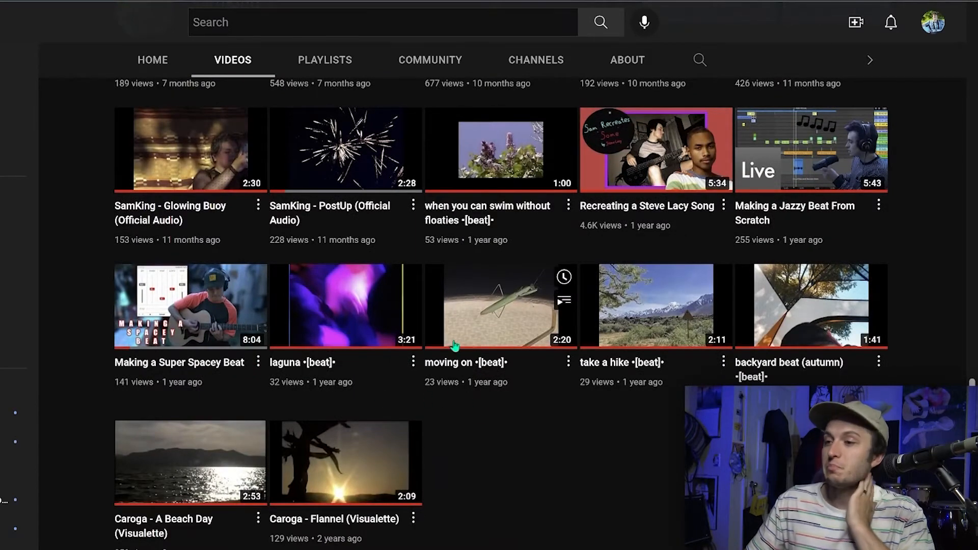
left_click(455, 365)
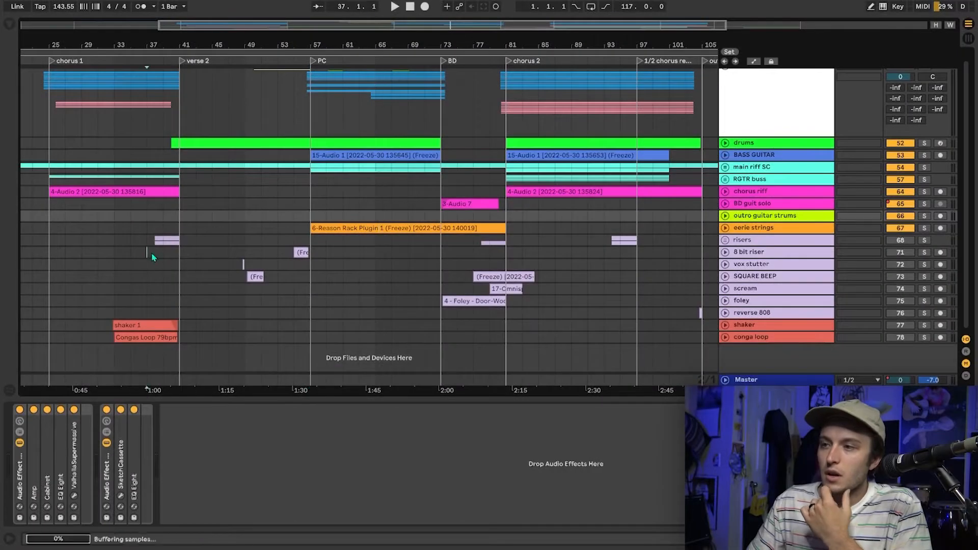
Switch back to Ableton Live, unfold and activate the risers group, and look over its reverse crash and reverse verb tracks near bar 37
left_click(152, 254)
left_click(725, 241)
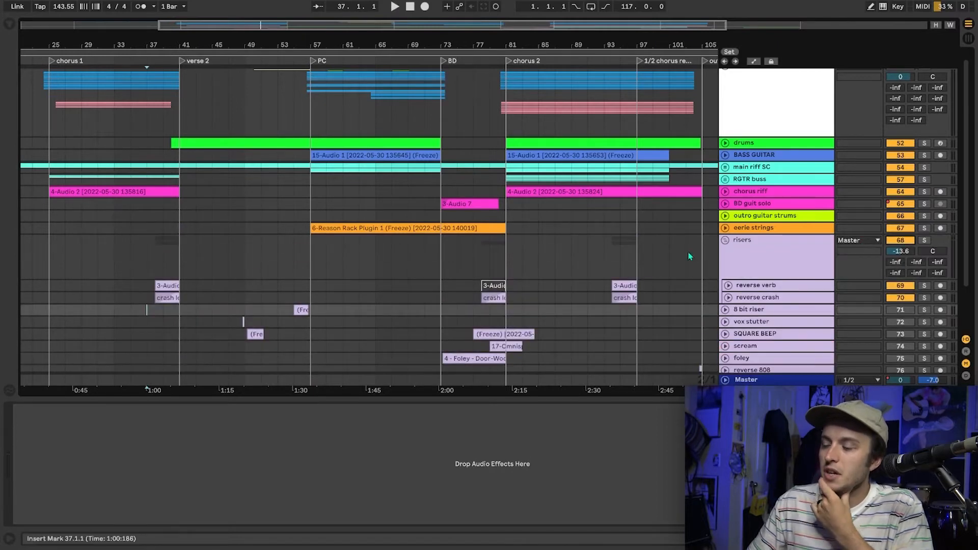
scroll(743, 258, "down", 3)
left_click(758, 259)
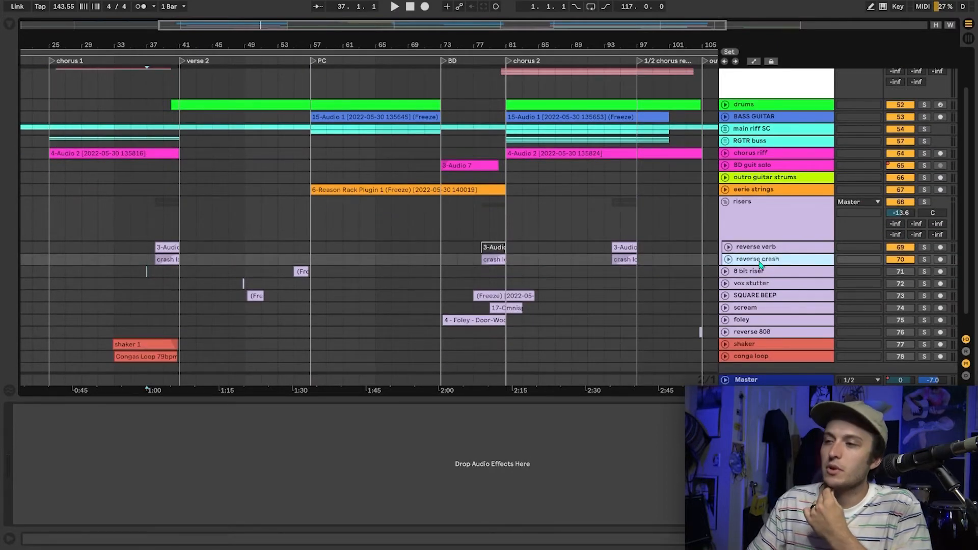
left_click(762, 250)
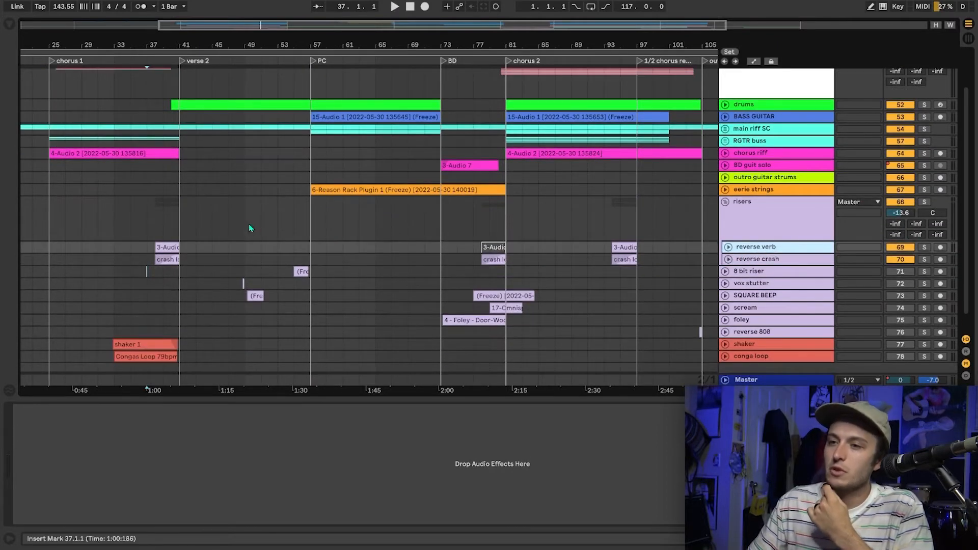
scroll(155, 228, "up", 3)
left_click(152, 233)
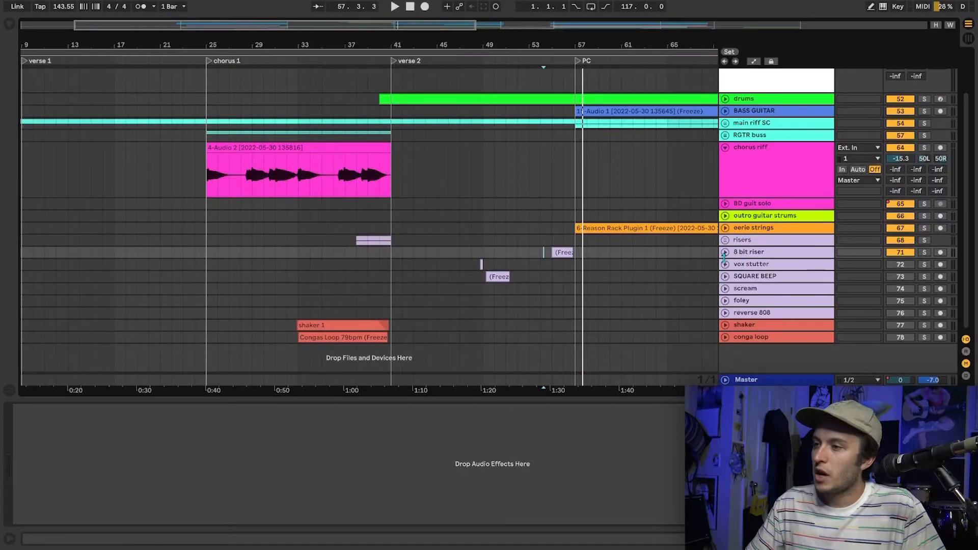
Unfold and activate the vox stutter track, then solo it and play from just before its verse 2 clip
left_click(725, 264)
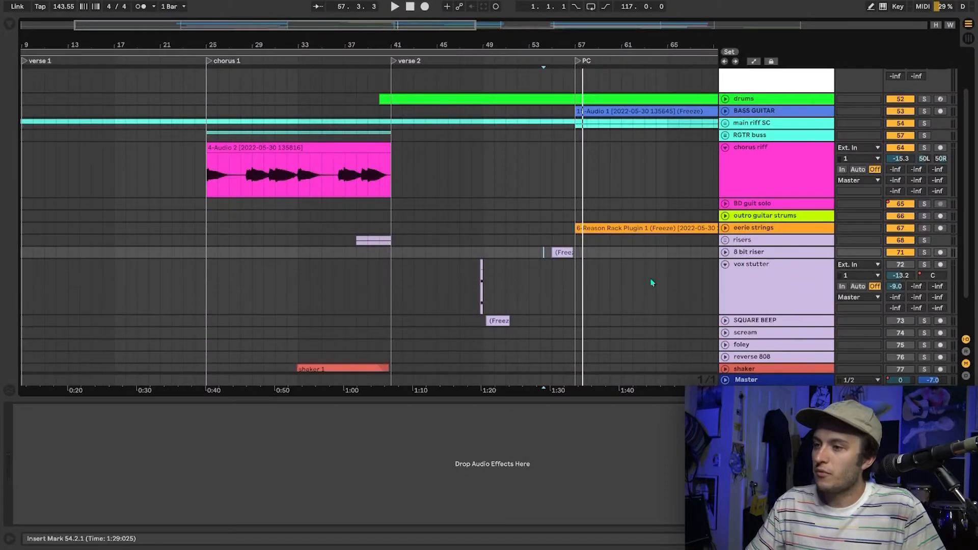
left_click(900, 265)
scroll(475, 297, "up", 4)
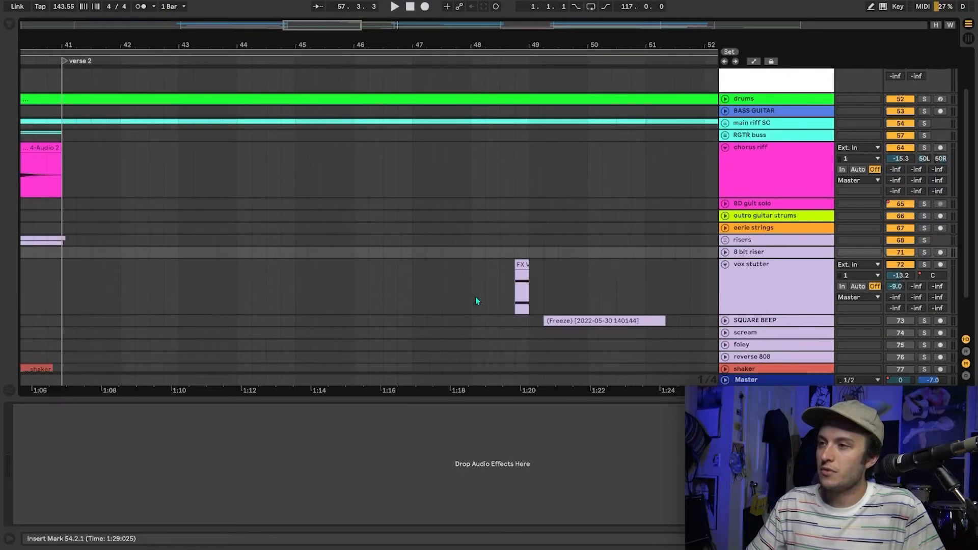
scroll(491, 292, "down", 2)
scroll(555, 292, "up", 2)
left_click(412, 295)
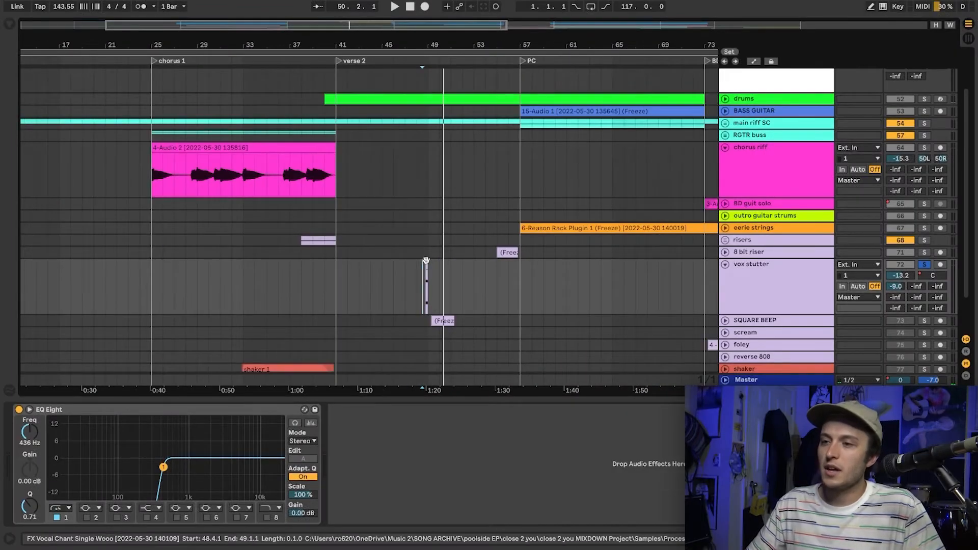
Unfold and solo the SQUARE BEEP track and play its verse 2 clip from bar 49
scroll(425, 261, "up", 5)
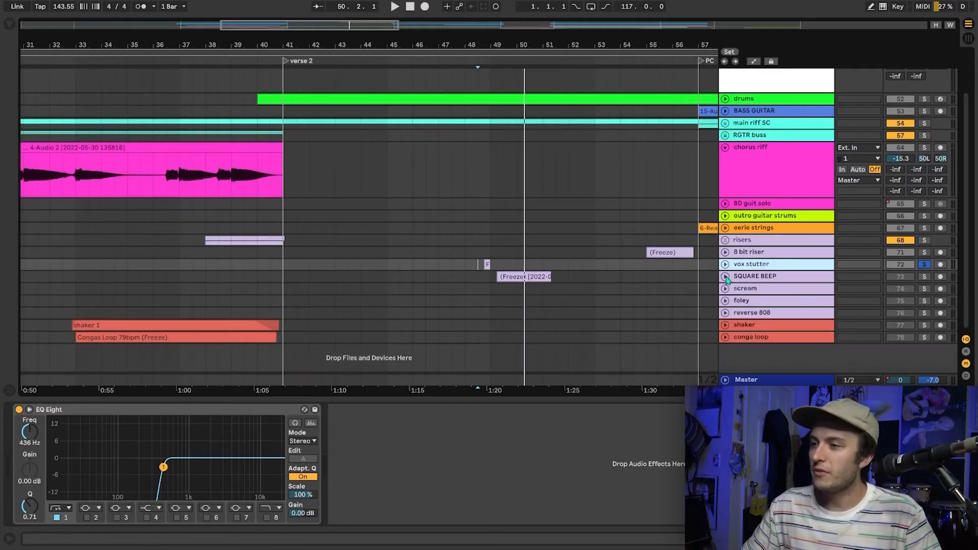
left_click(725, 276)
left_click(762, 304)
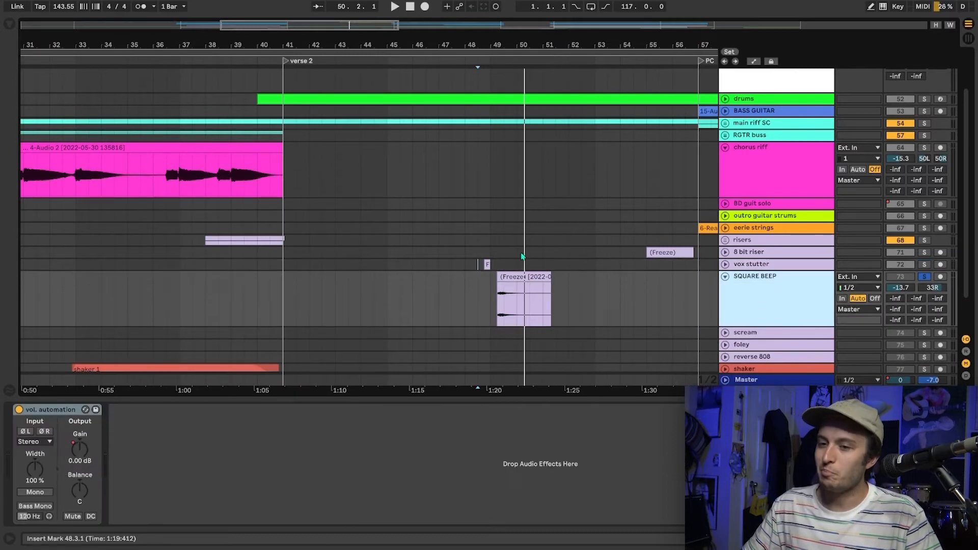
scroll(534, 249, "up", 3)
left_click(448, 313)
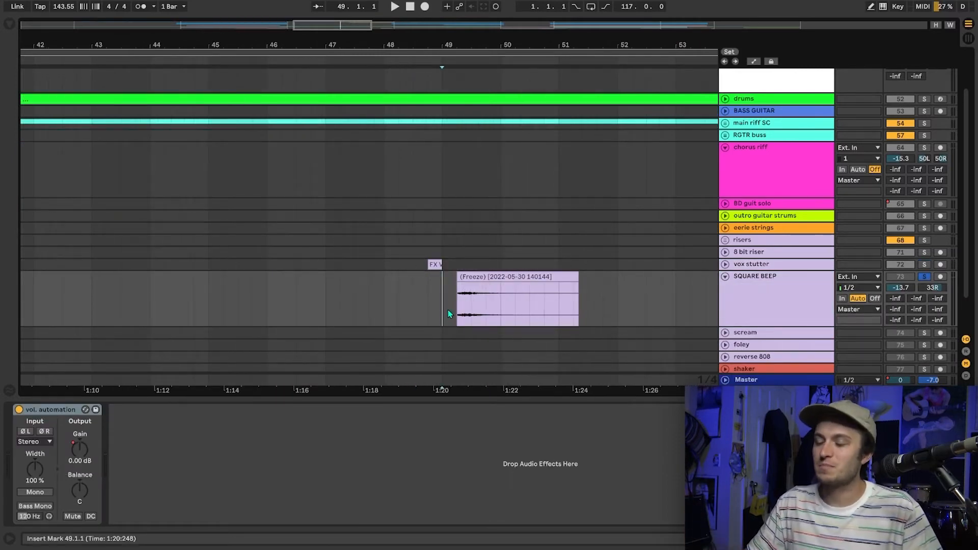
key("space")
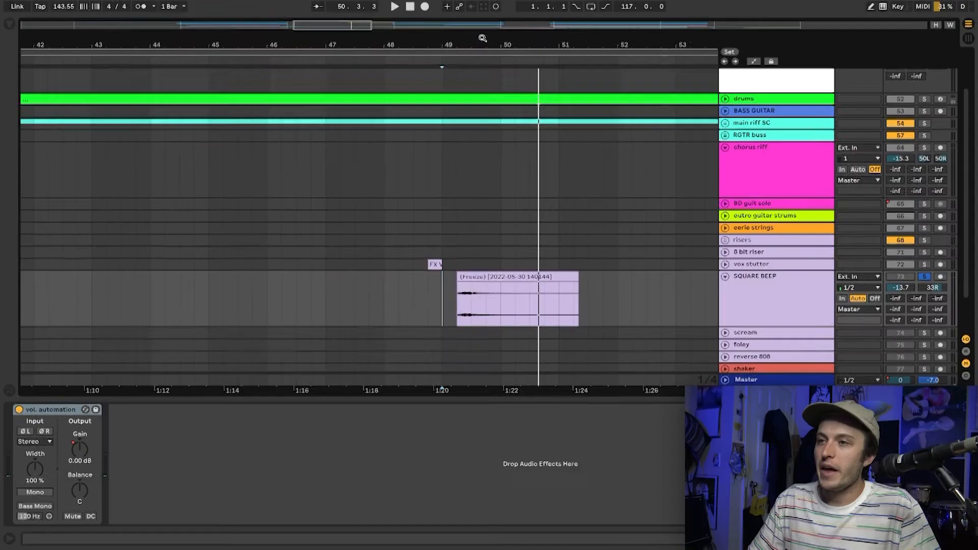
Play the soloed SQUARE BEEP track's second clip from bar 76 in the BD section
scroll(321, 263, "down", 5)
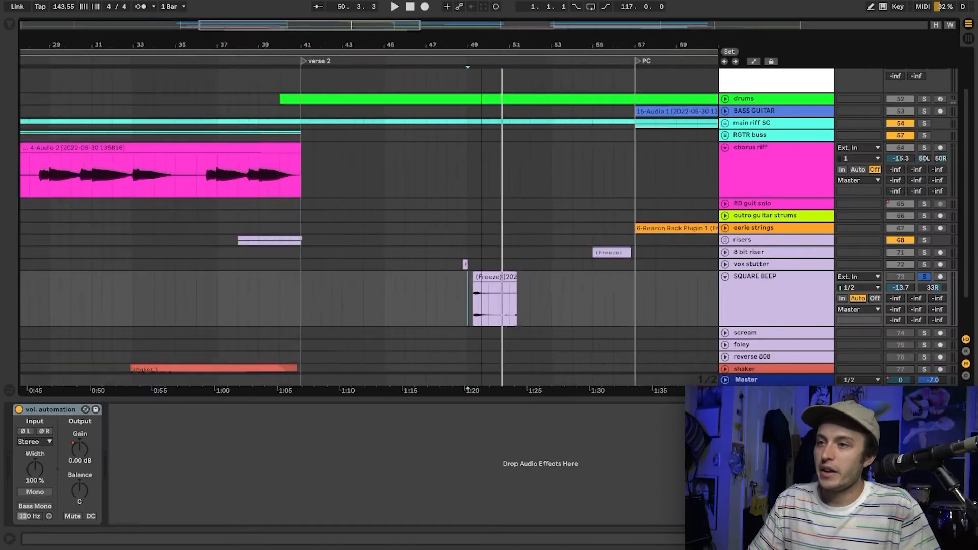
left_click_drag(311, 299, 584, 312)
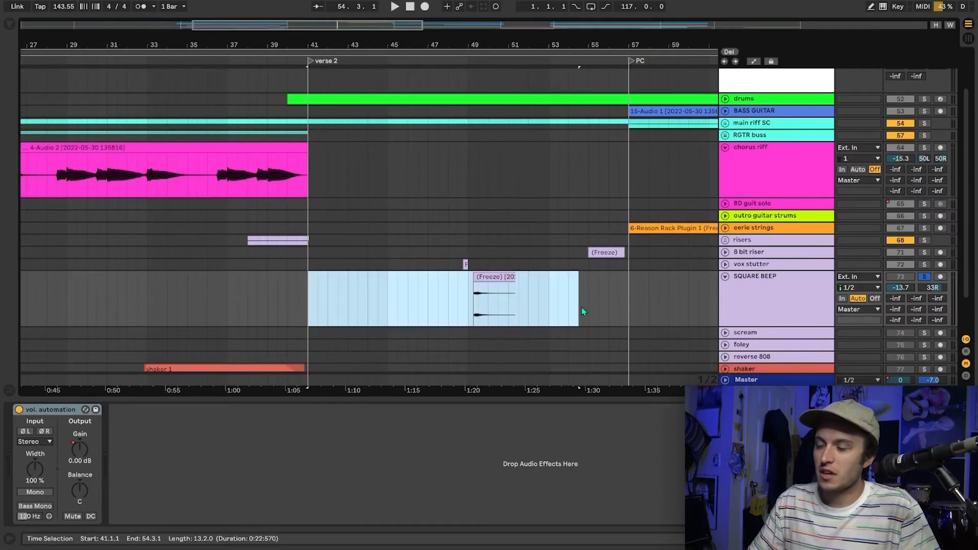
left_click(464, 298)
scroll(466, 293, "down", 4)
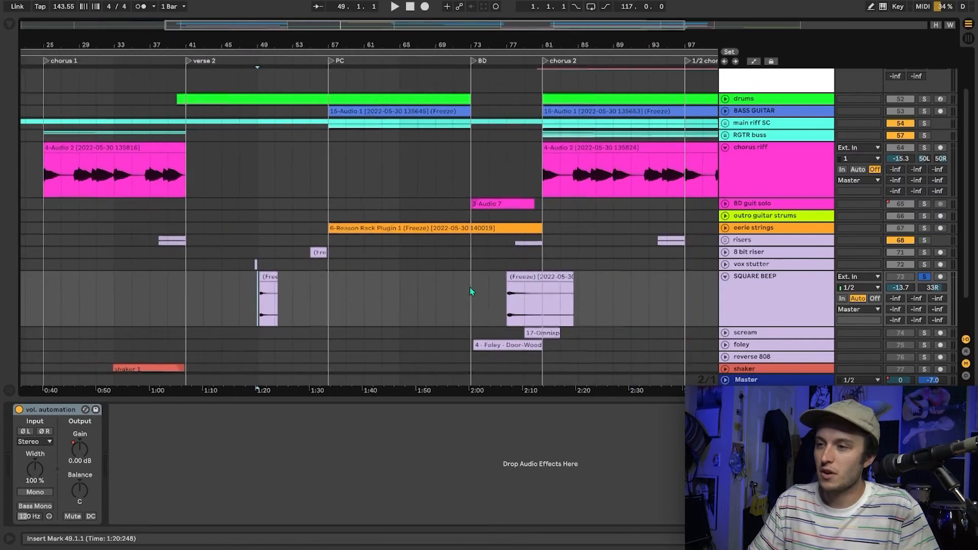
scroll(520, 290, "up", 5)
left_click(465, 295)
key("space")
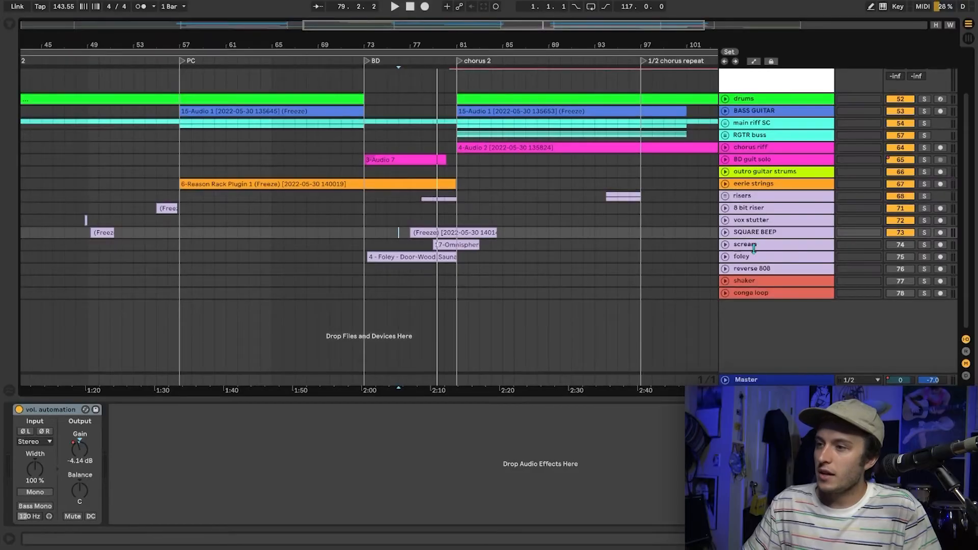
Unfold and activate the scream track, then solo it and play its Omnisphere clip from bar 79
left_click(725, 244)
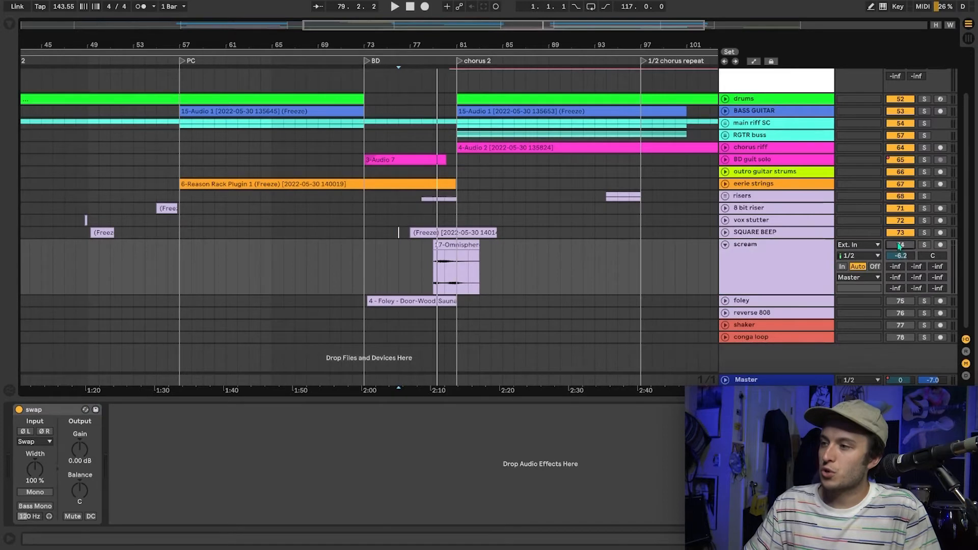
scroll(421, 254, "up", 4)
left_click(450, 286)
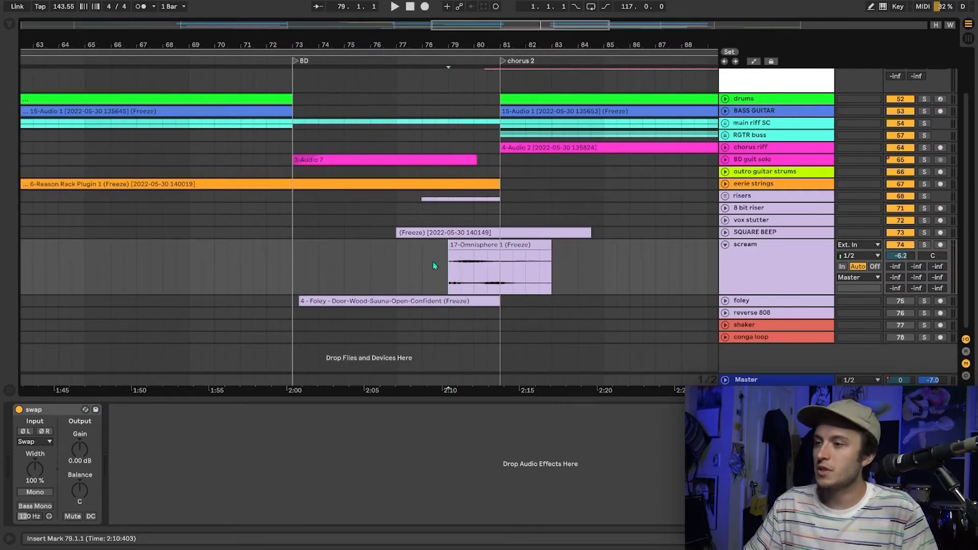
scroll(151, 273, "right", 3)
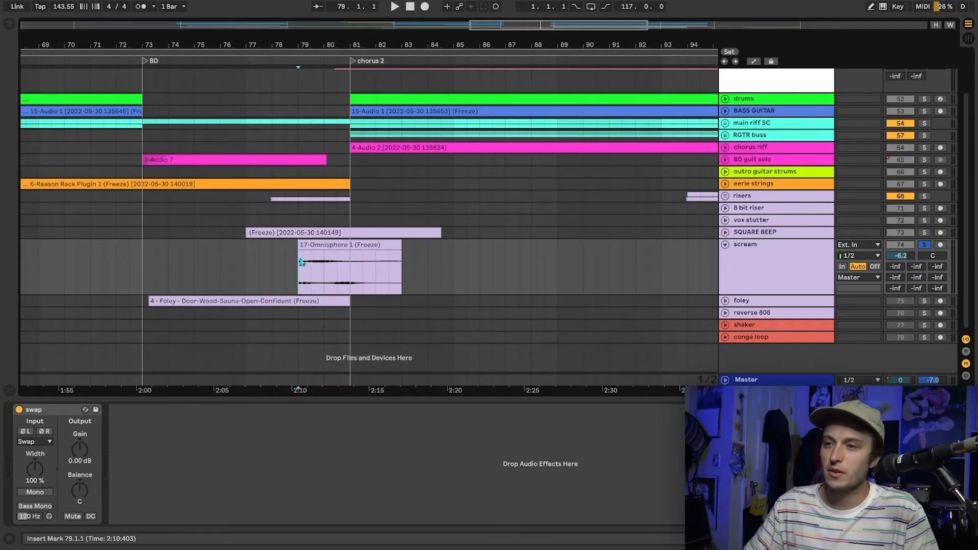
scroll(299, 263, "up", 4)
key("space")
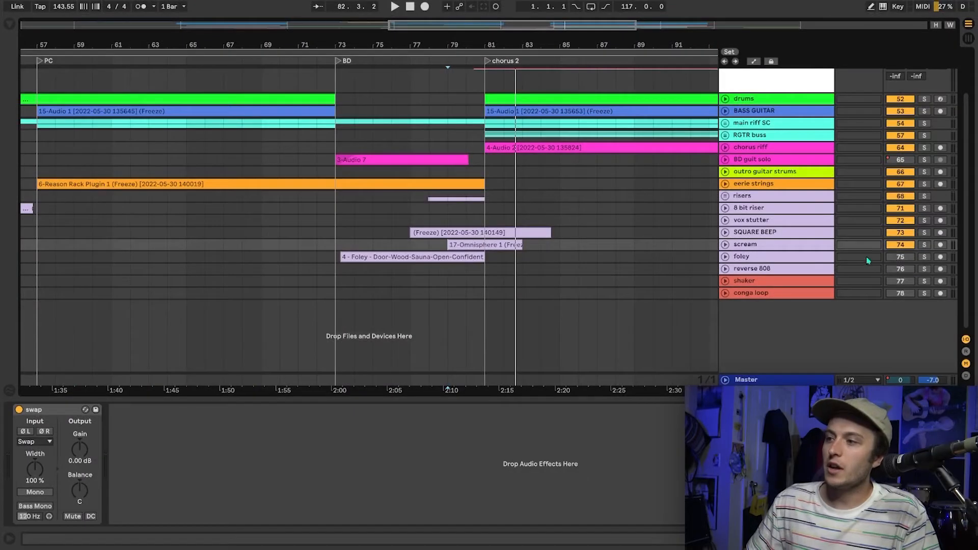
Unfold the foley track, then place the insert marker at bar 33, where the shaker and conga loop clips start
left_click(727, 258)
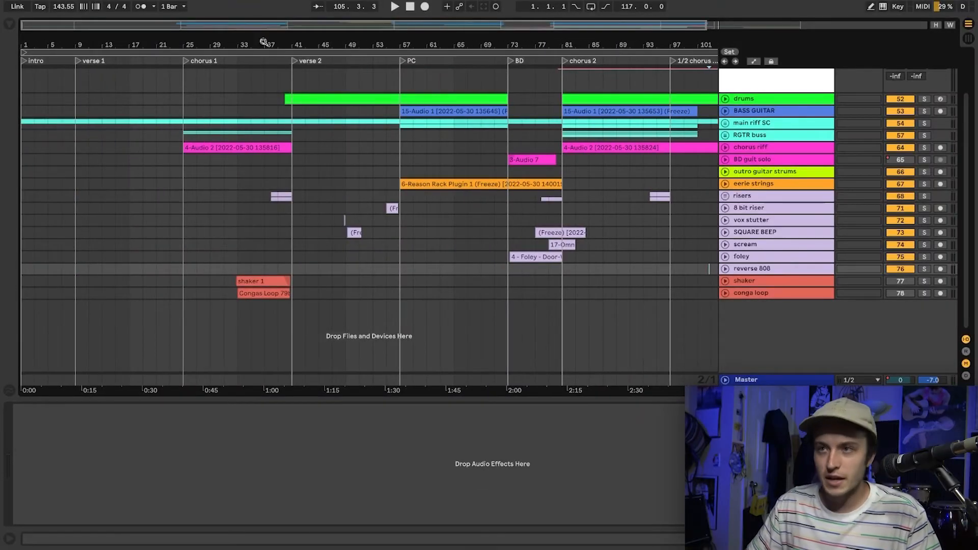
left_click_drag(264, 42, 246, 59)
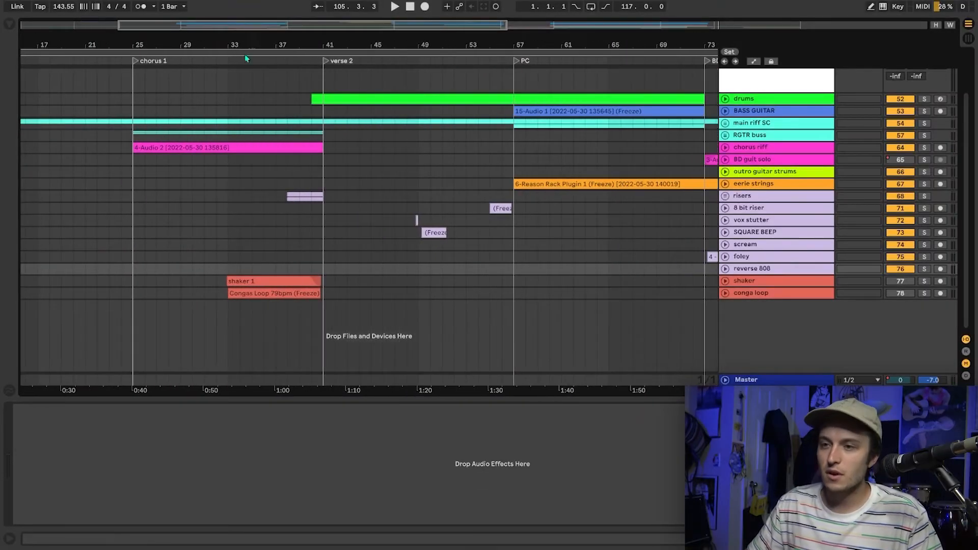
left_click(227, 270)
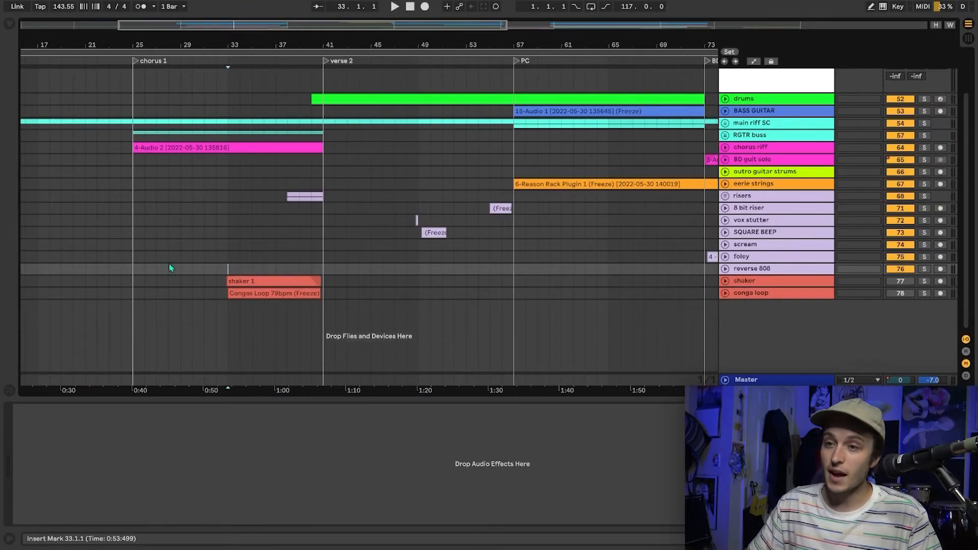
Activate and unfold the shaker and conga loop tracks, then play their loop clips in the second half of chorus 1
scroll(221, 267, "up", 3)
scroll(299, 209, "down", 5)
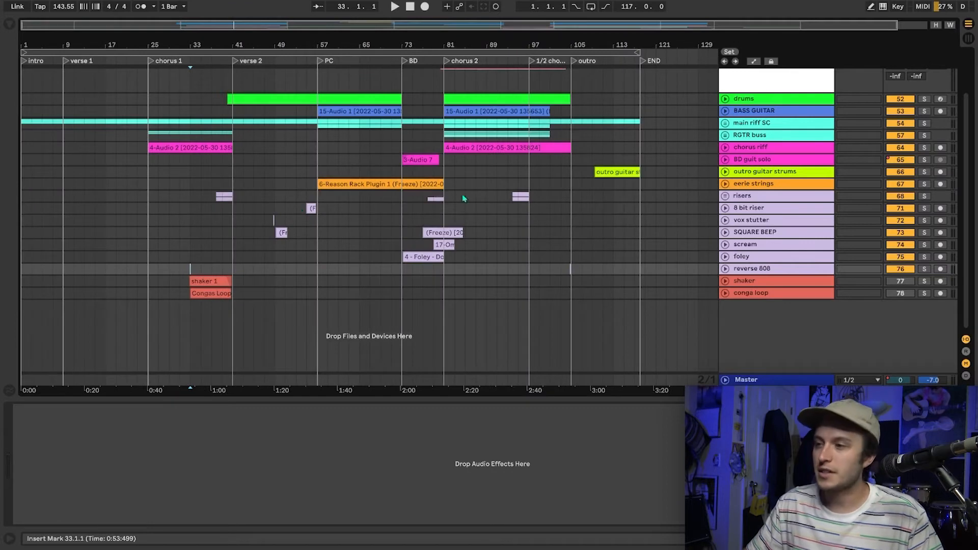
left_click(740, 281)
left_click(747, 294)
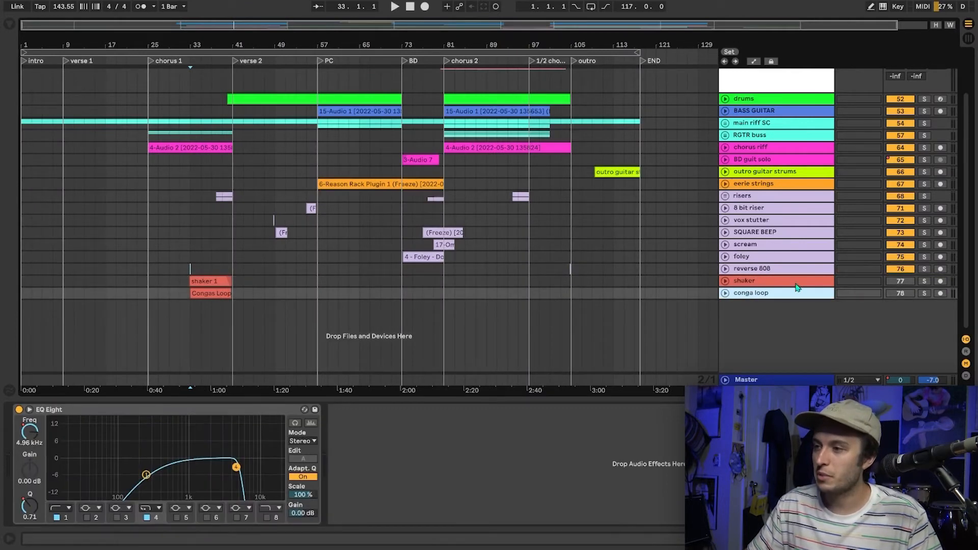
left_click(796, 283)
left_click(725, 281)
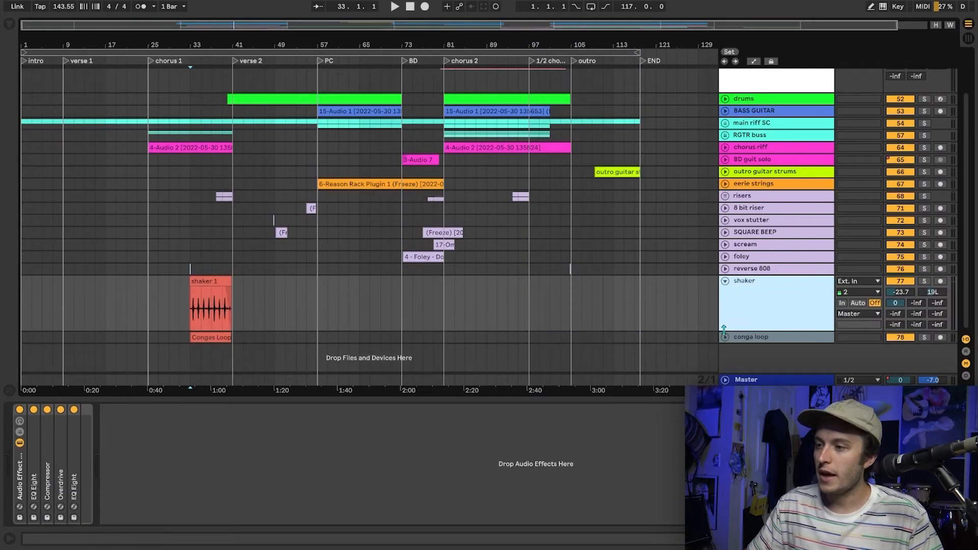
left_click(726, 337)
scroll(207, 273, "up", 5)
left_click(227, 273)
key("space")
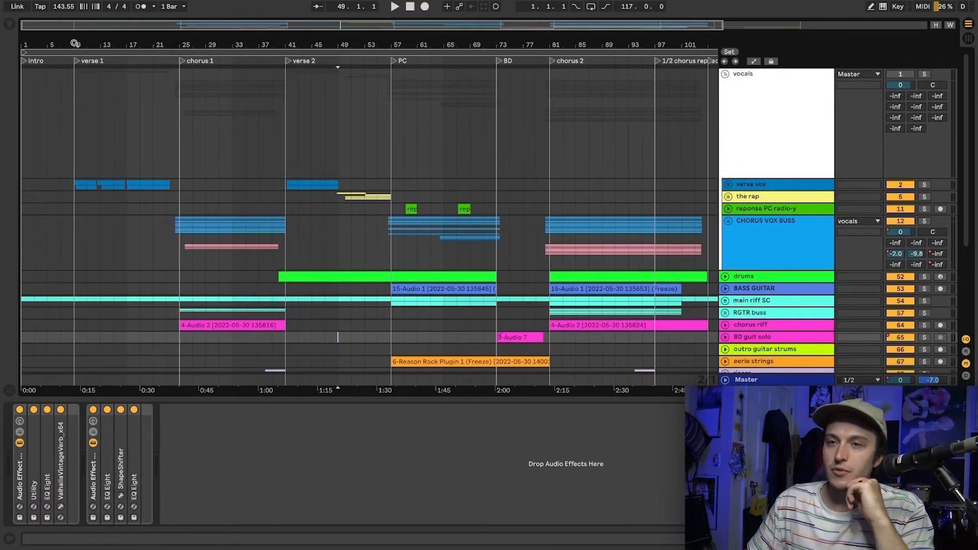
Place the insert marker at bar 9 in verse 1, unfold the verse vox group and select its low track
left_click_drag(75, 44, 154, 82)
left_click(150, 175)
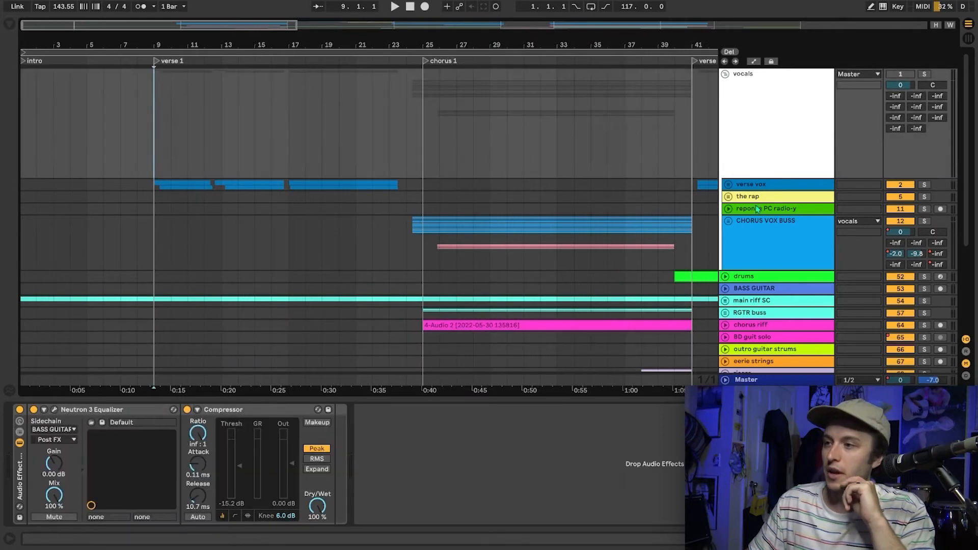
left_click(729, 184)
left_click(746, 190)
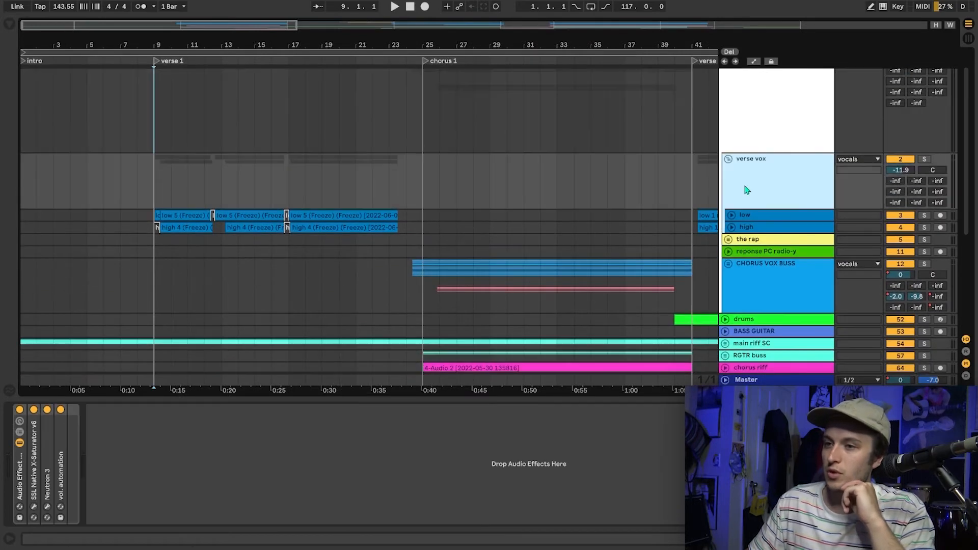
left_click(760, 217)
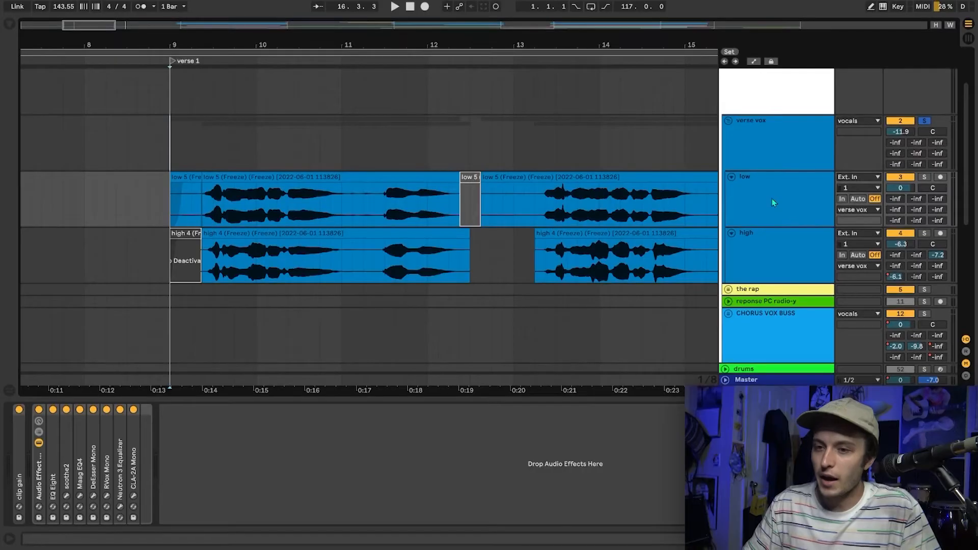
Compare the effect chains on the low and high verse vocal tracks, ending on the low track
left_click(772, 202)
left_click(733, 274)
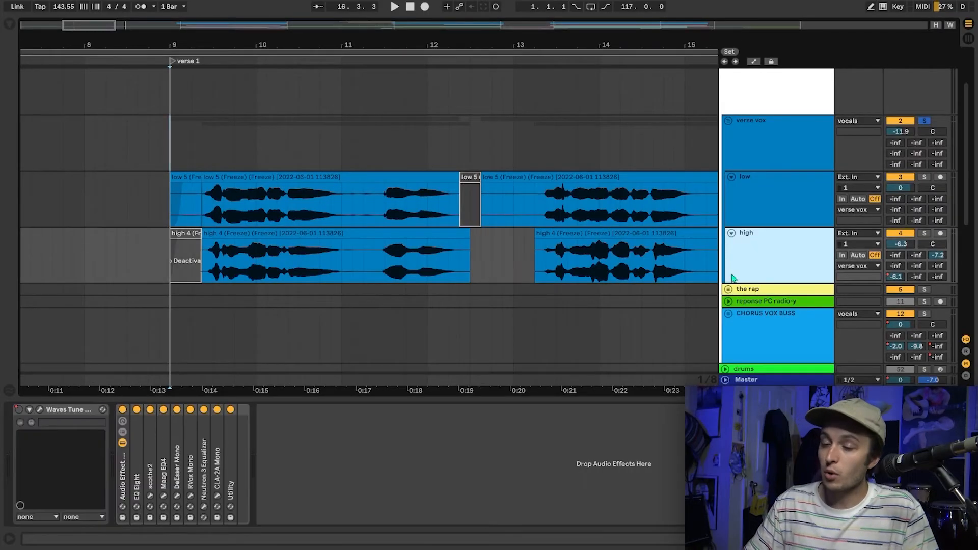
left_click(772, 207)
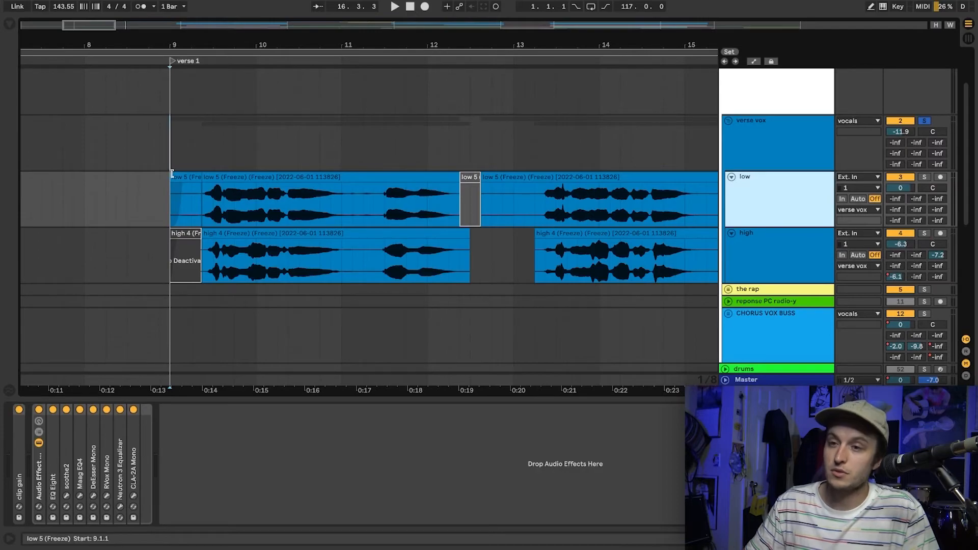
Inspect the clip gain and EQ Eight devices on the low vocal track, expanding and collapsing each one
scroll(172, 173, "up", 3)
double_click(19, 484)
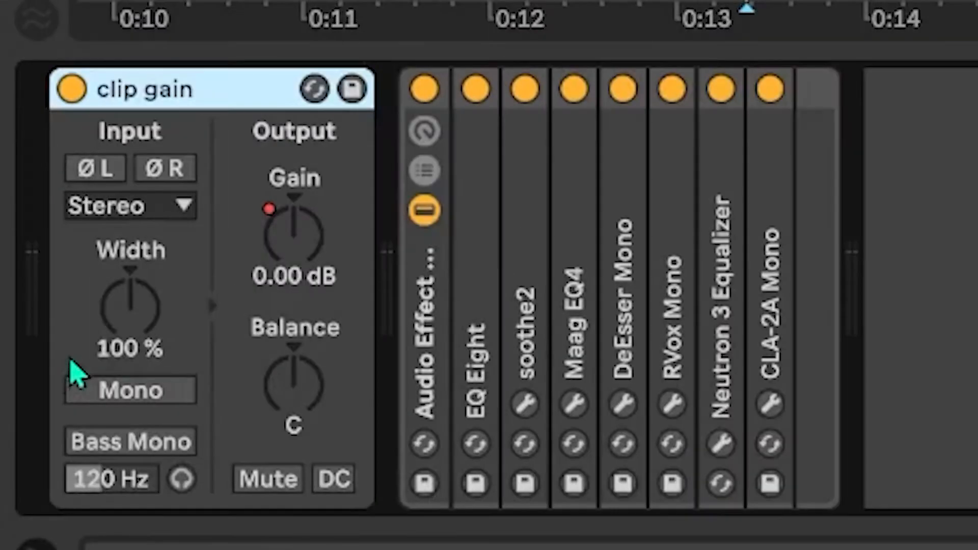
scroll(829, 16, "down", 3)
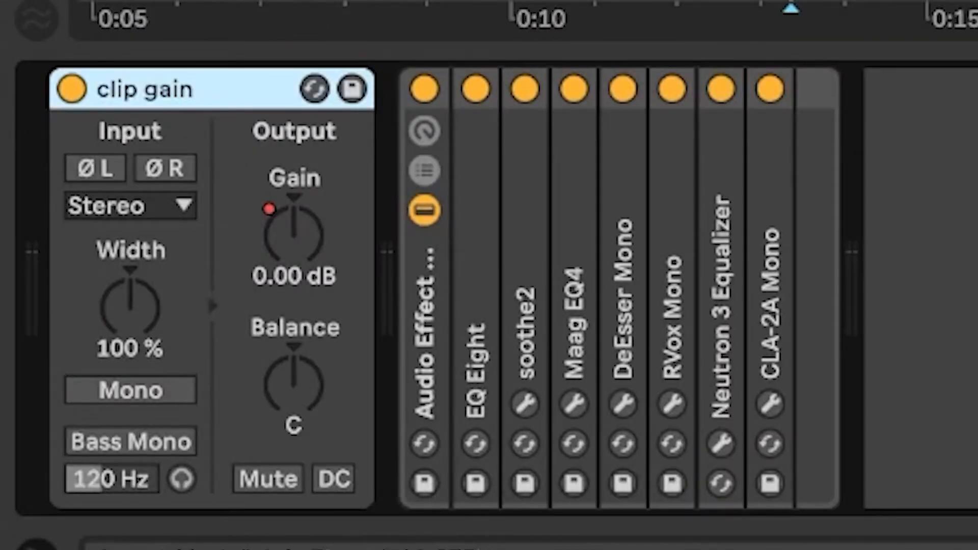
scroll(860, 16, "up", 3)
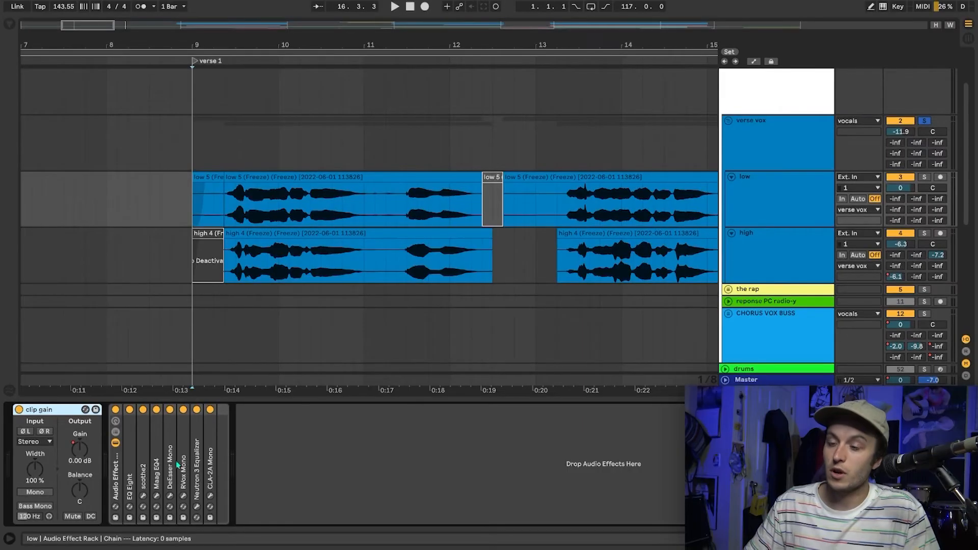
double_click(55, 413)
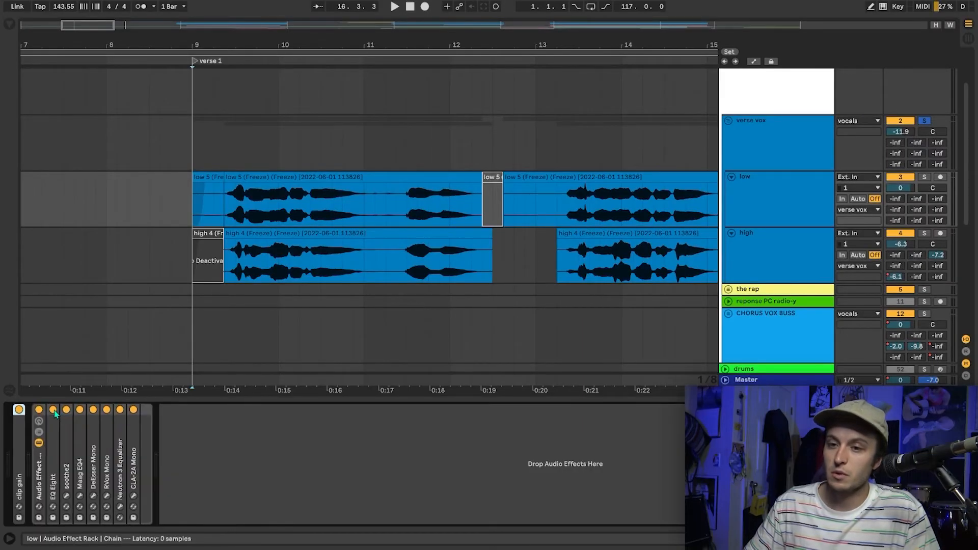
double_click(54, 478)
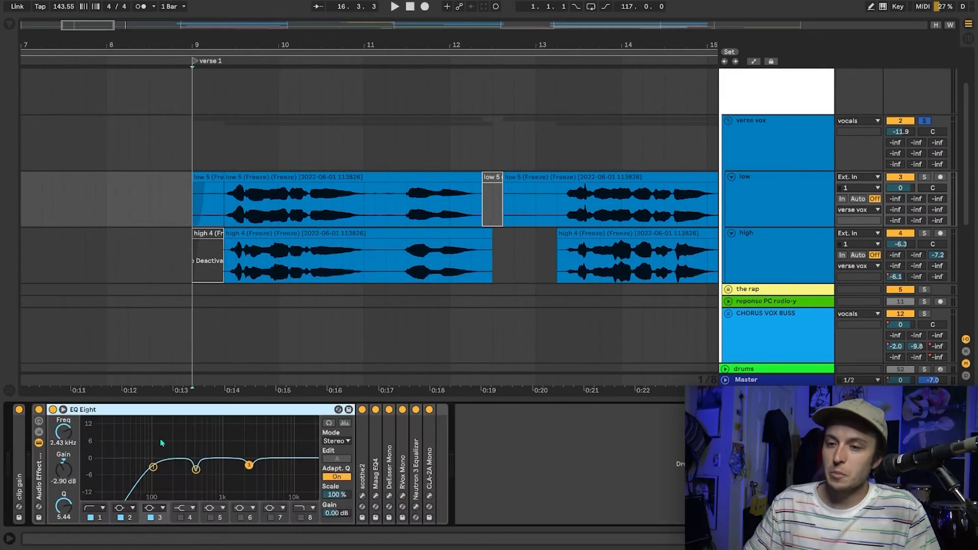
double_click(95, 412)
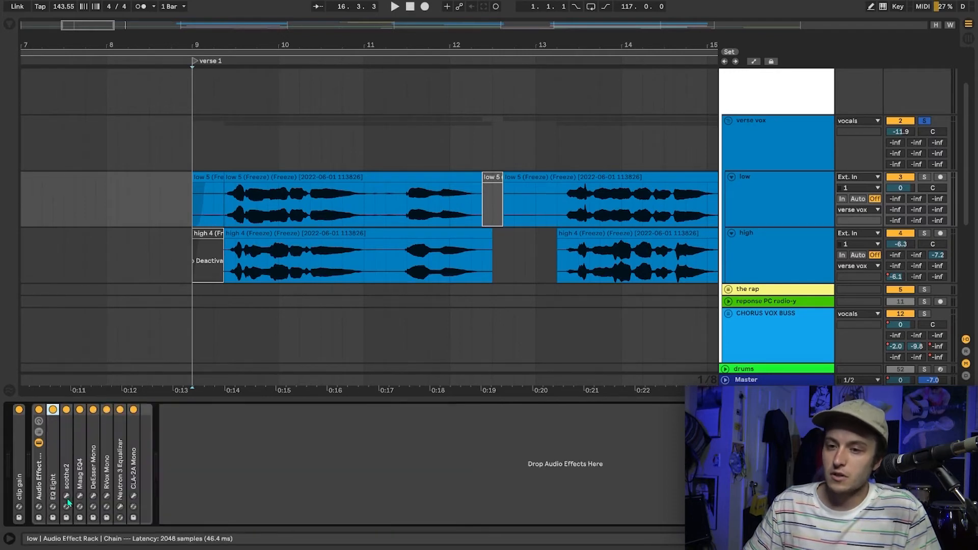
Examine the soothe2 and Maag EQ4 plugin settings on the low vocal track, closing each window after viewing
left_click(67, 497)
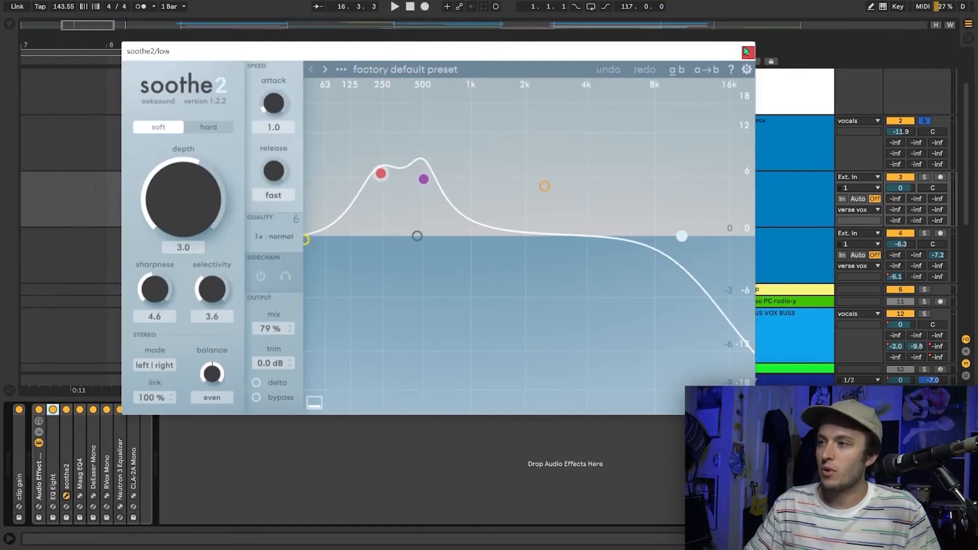
left_click(747, 51)
left_click(80, 496)
left_click_drag(341, 85, 332, 113)
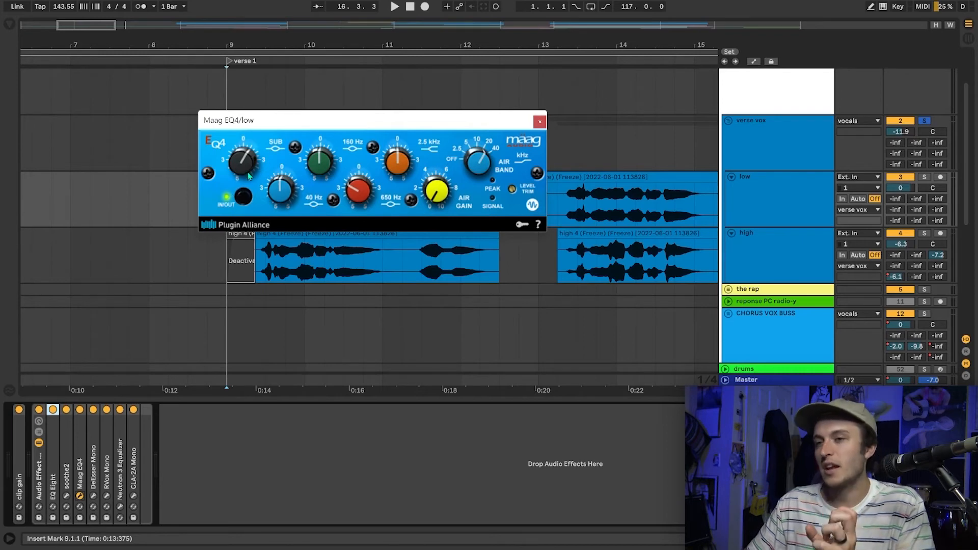
left_click(540, 123)
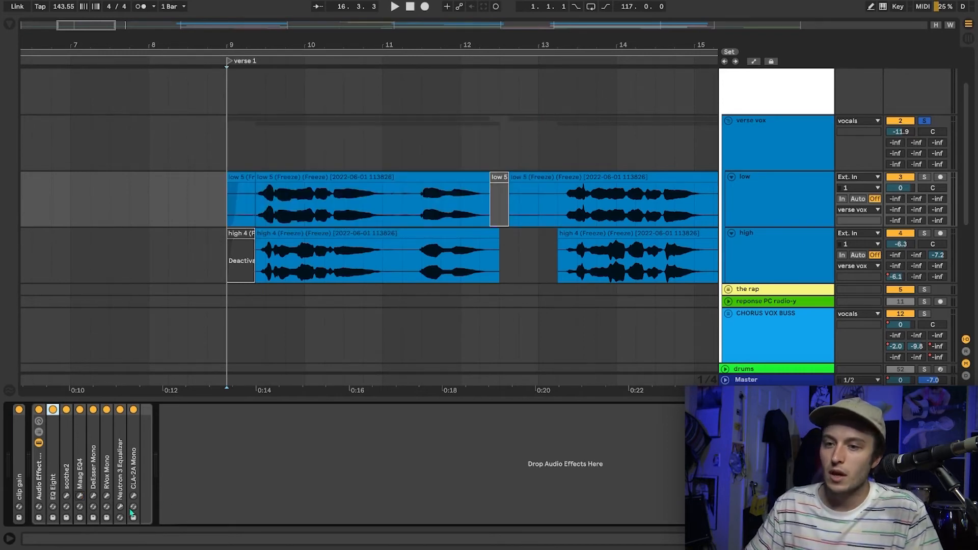
Examine the DeEsser Mono and RVox Mono plugin settings on the low vocal track, closing each window after viewing
left_click(93, 496)
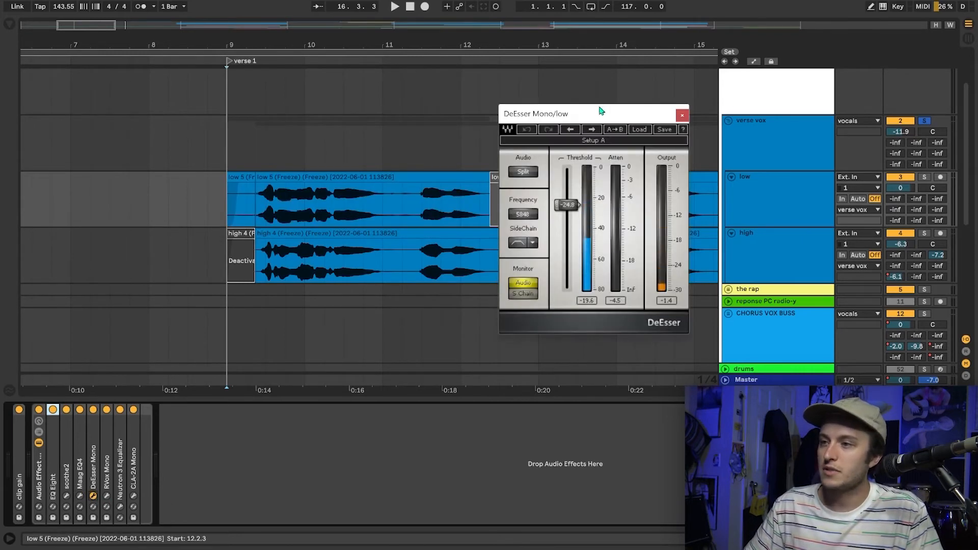
left_click_drag(599, 111, 563, 93)
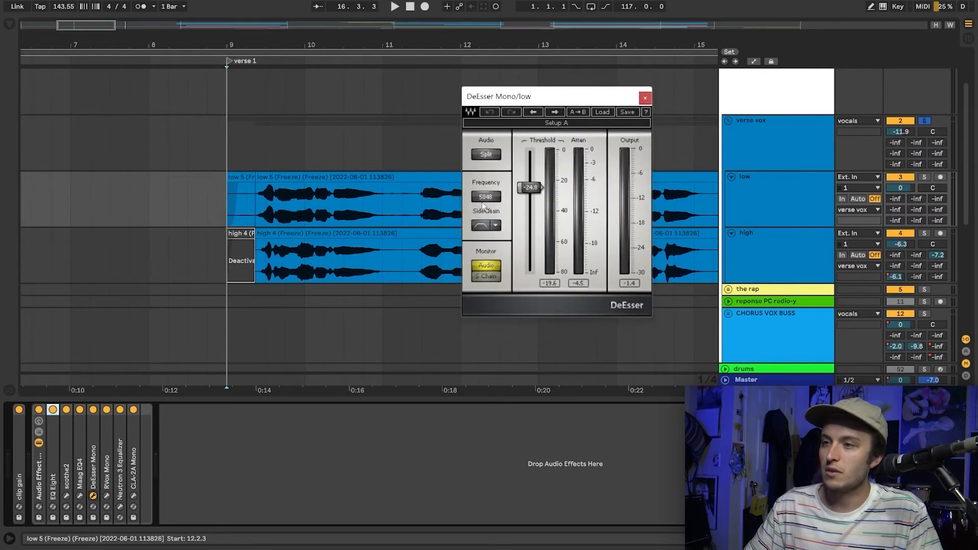
left_click(93, 496)
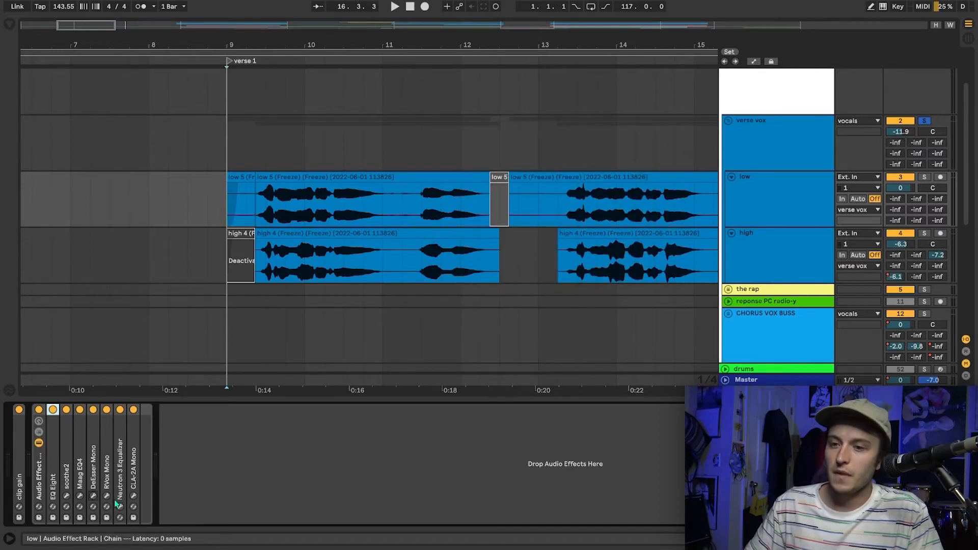
left_click(107, 496)
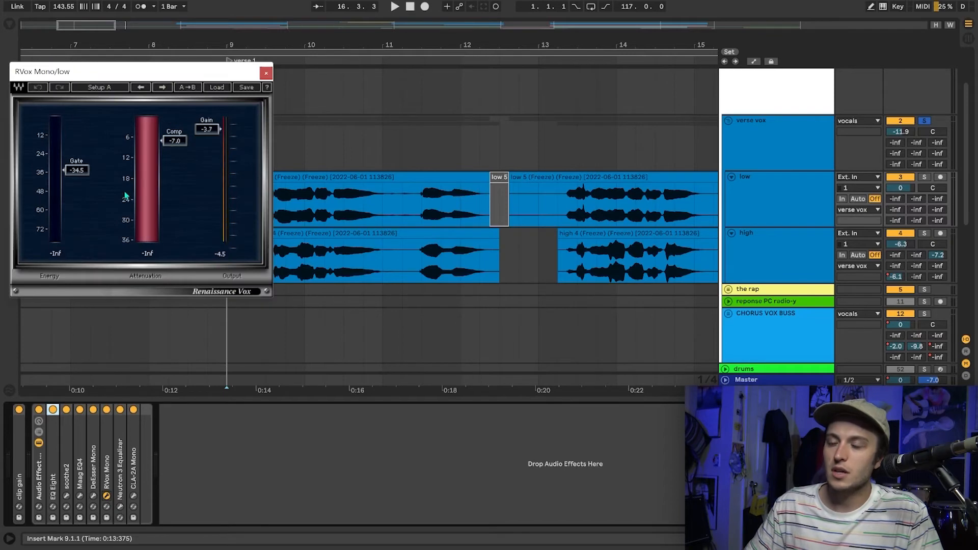
left_click(106, 496)
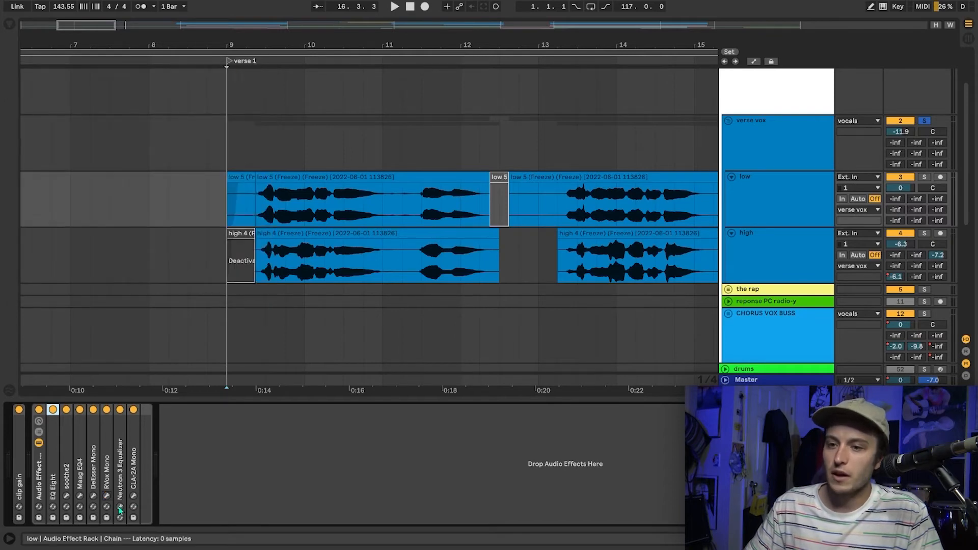
Examine the Neutron 3 Equalizer curve on the low vocal track, close it and open the CLA-2A Mono compressor
left_click(120, 507)
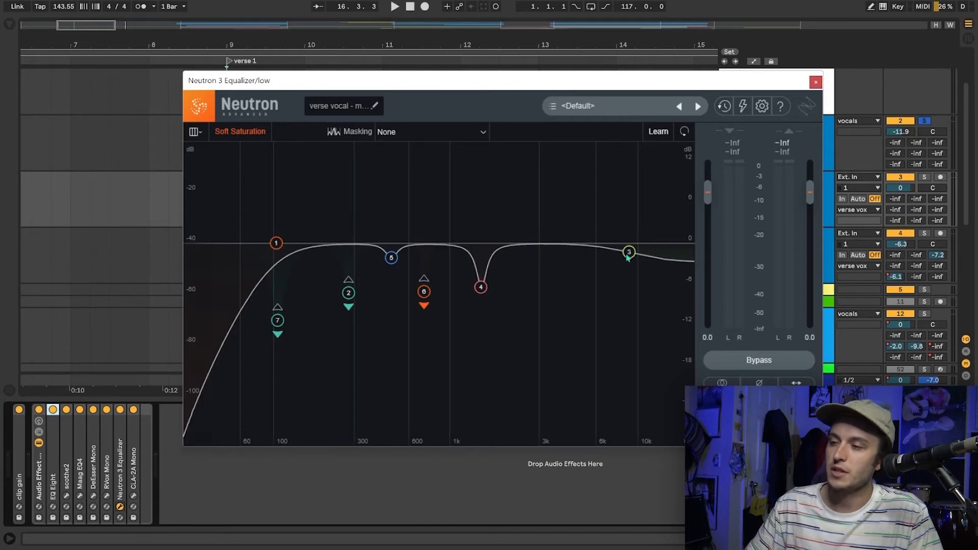
left_click(120, 506)
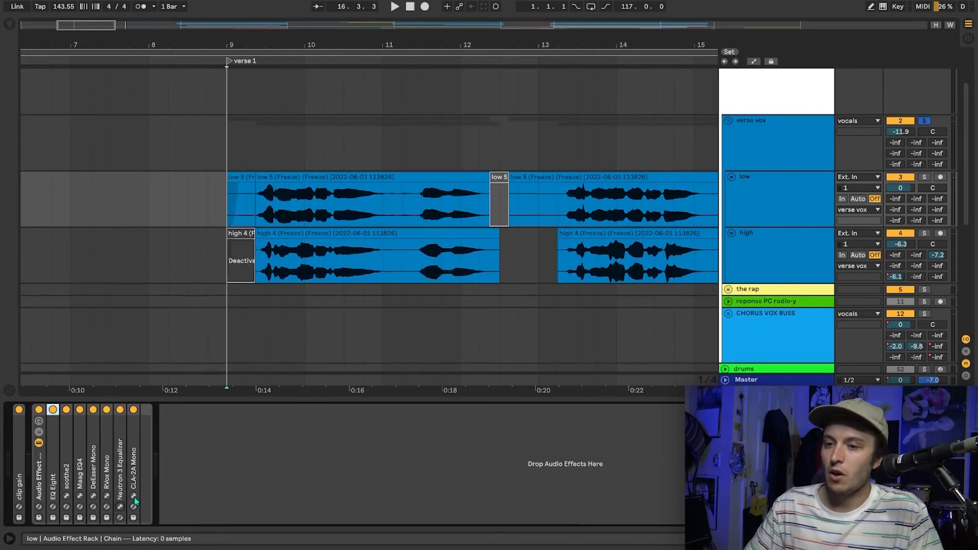
left_click(133, 497)
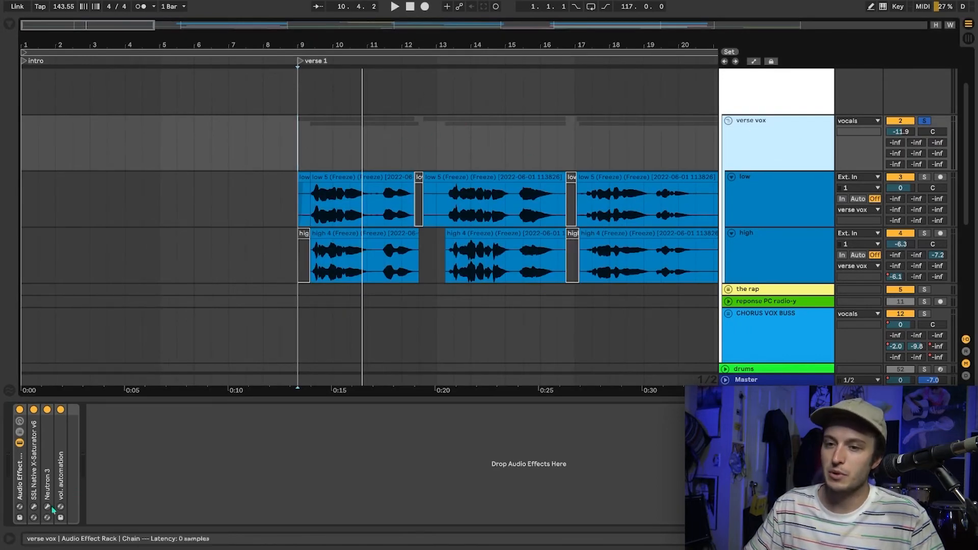
Examine the SSL Native X-Saturator settings on the verse vox group, then close the plugin window
left_click(34, 507)
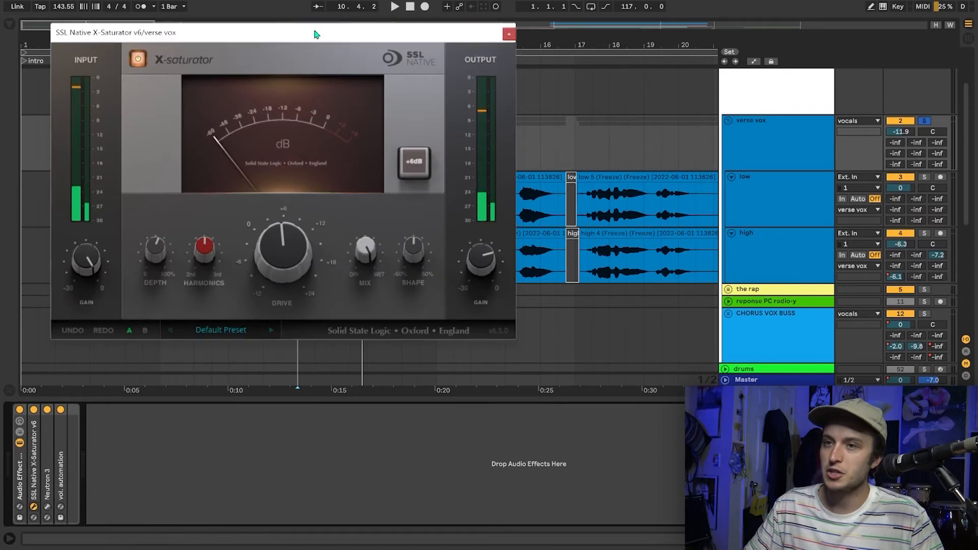
left_click_drag(319, 34, 471, 80)
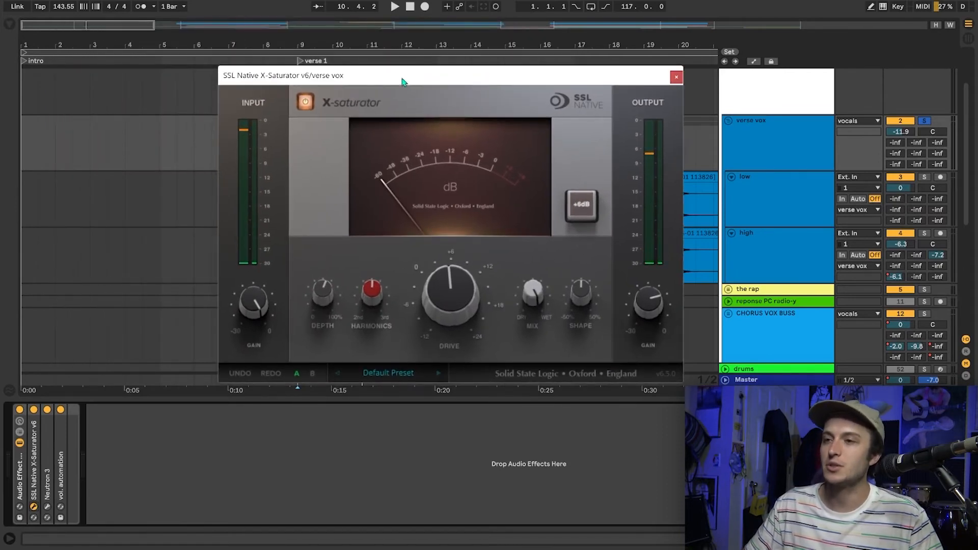
left_click(34, 507)
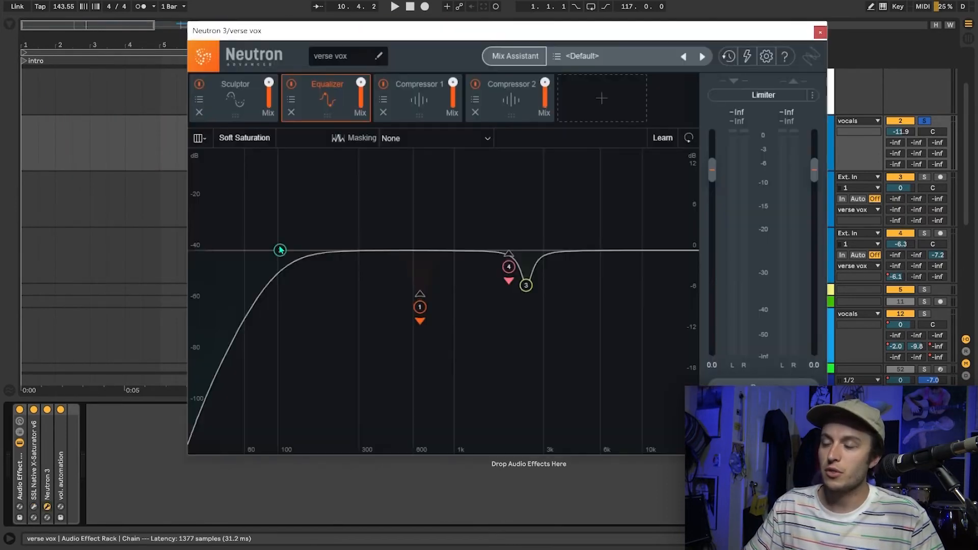
Review the Sculptor, Equalizer, Compressor 1 and Compressor 2 modules in the verse vox group's Neutron 3, then close it
left_click(254, 100)
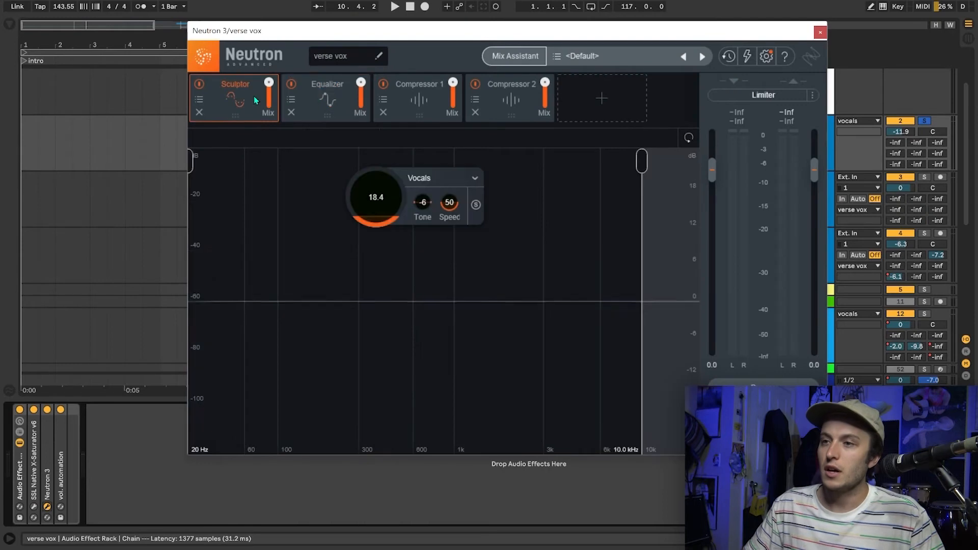
left_click(334, 97)
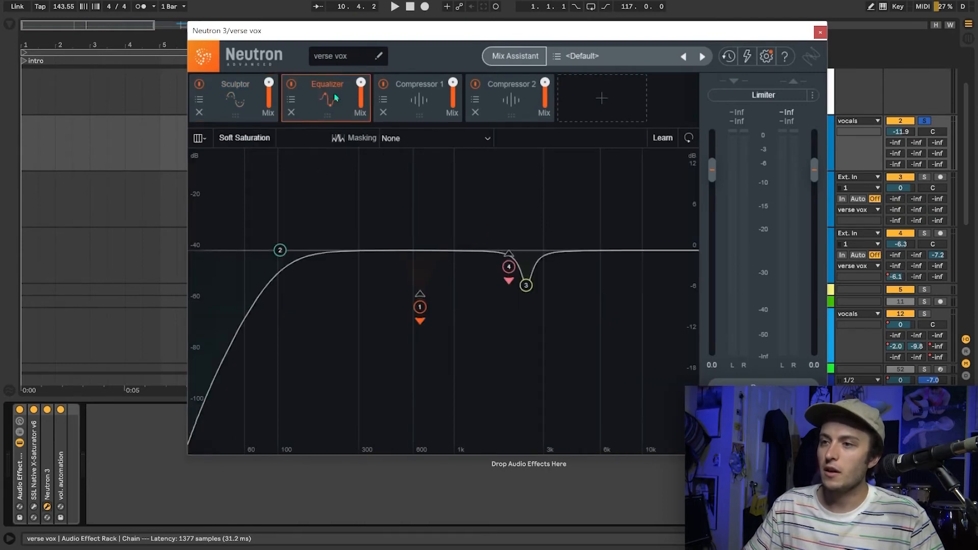
left_click(425, 106)
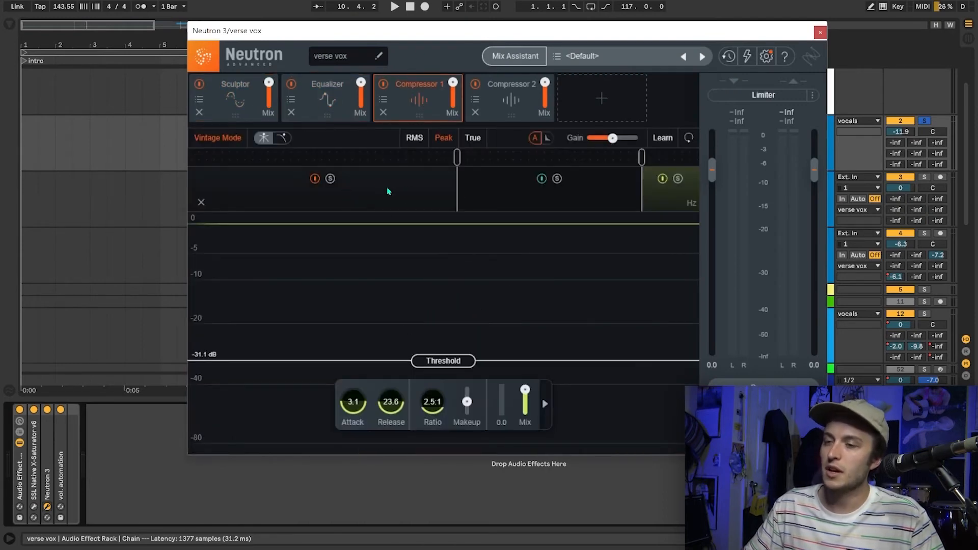
left_click(513, 91)
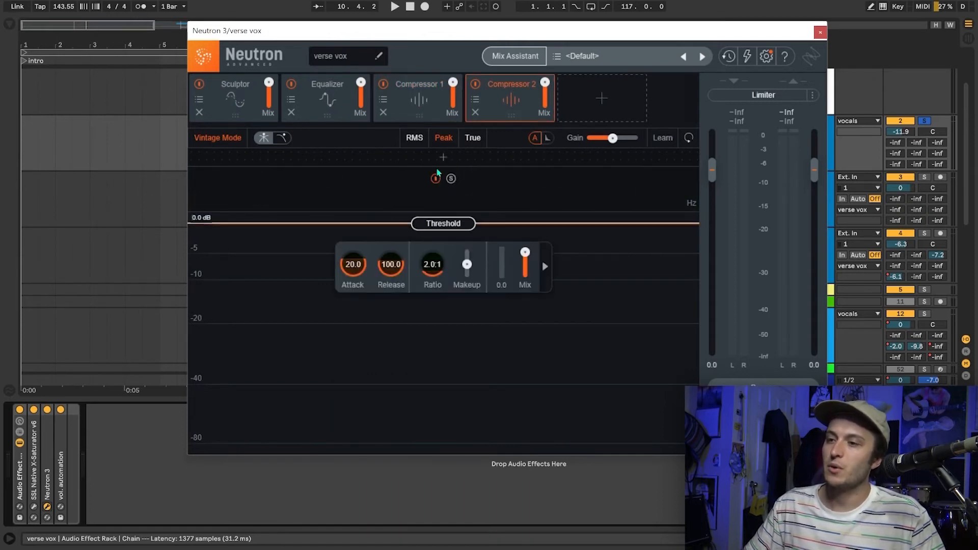
left_click(819, 33)
Inspect the gain automation of the vol. automation device on the verse vox group, then fold the group
double_click(59, 472)
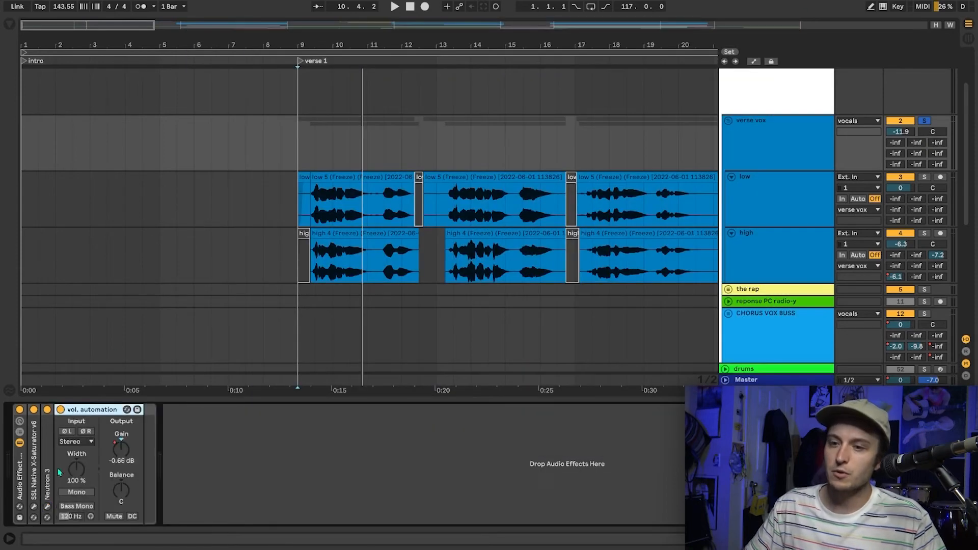
right_click(129, 453)
left_click(183, 302)
key("minus")
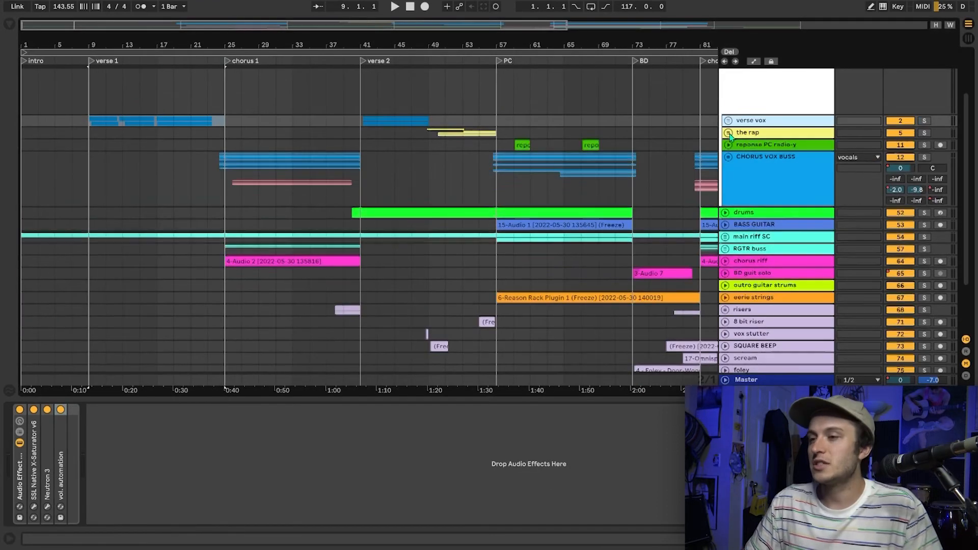
Unfold the rap group to view its rap, sing and doubles tracks, and play the section before the PC marker
left_click(728, 133)
left_click(753, 149)
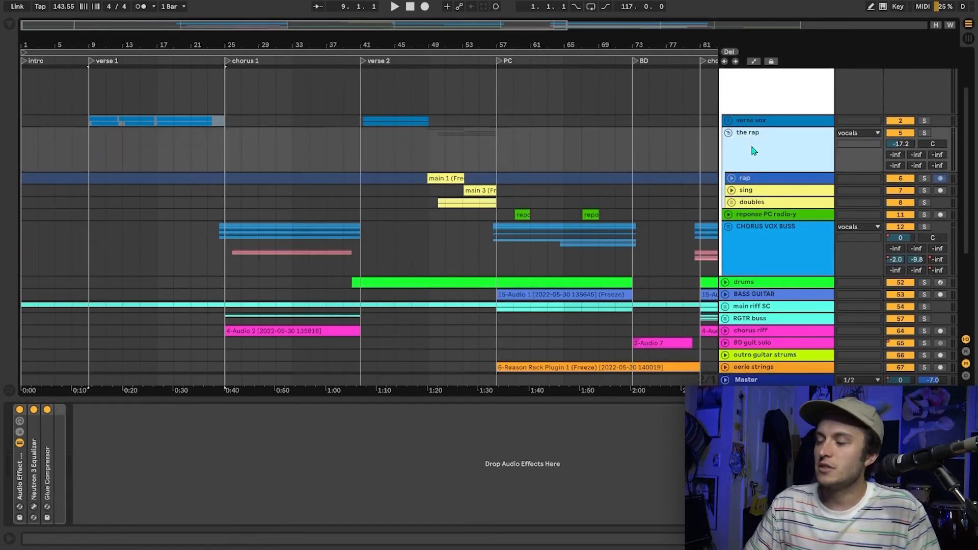
left_click_drag(357, 156, 496, 163)
scroll(437, 156, "up", 3)
left_click(418, 156)
key("space")
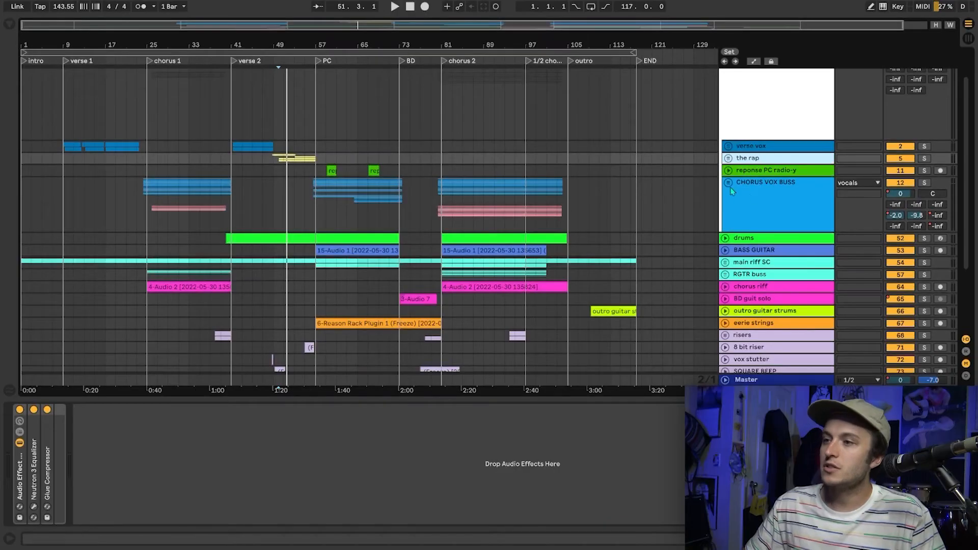
Unfold the CHORUS VOX BUSS and its chorus/PC vox SAM group, focusing on the chorus 2 section
left_click(729, 183)
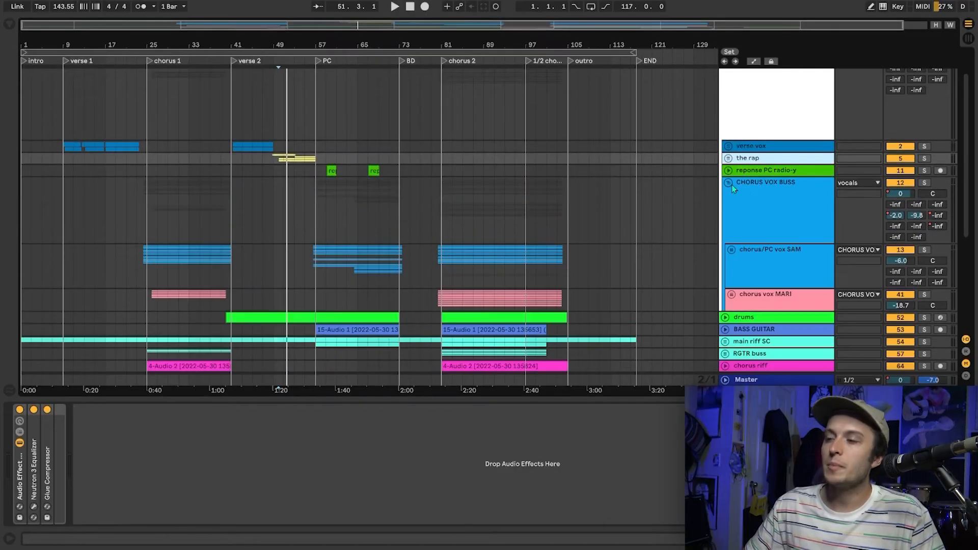
scroll(431, 112, "down", 2)
left_click_drag(195, 45, 347, 58)
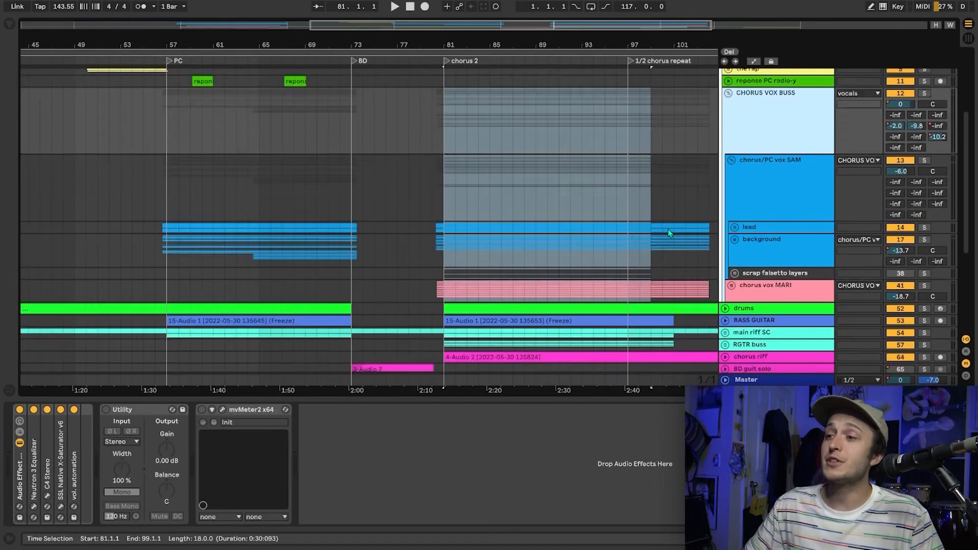
scroll(668, 228, "down", 4)
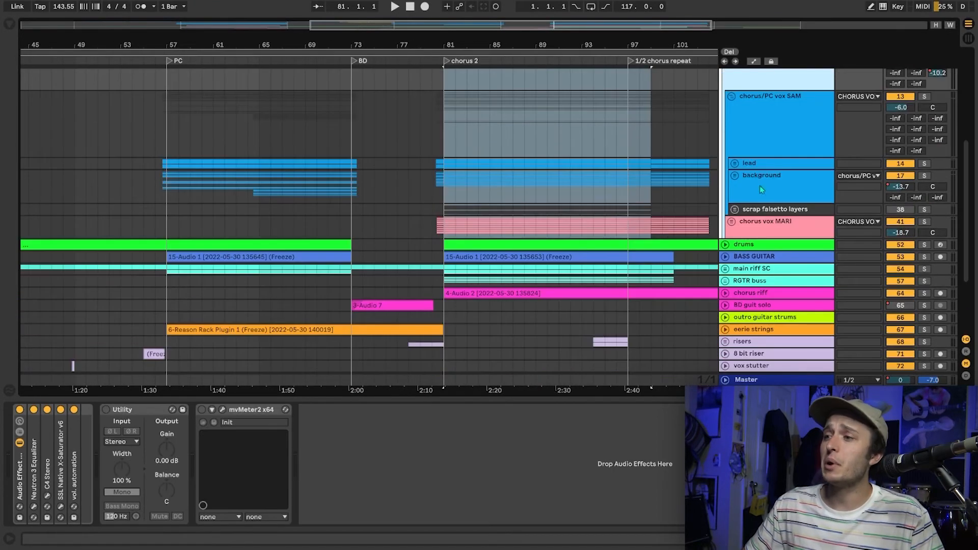
Unfold the lead group at chorus 2 and check the device chains of the group, lead double C 1 and lead double C 2
left_click(734, 163)
scroll(561, 158, "down", 2)
scroll(576, 166, "up", 3)
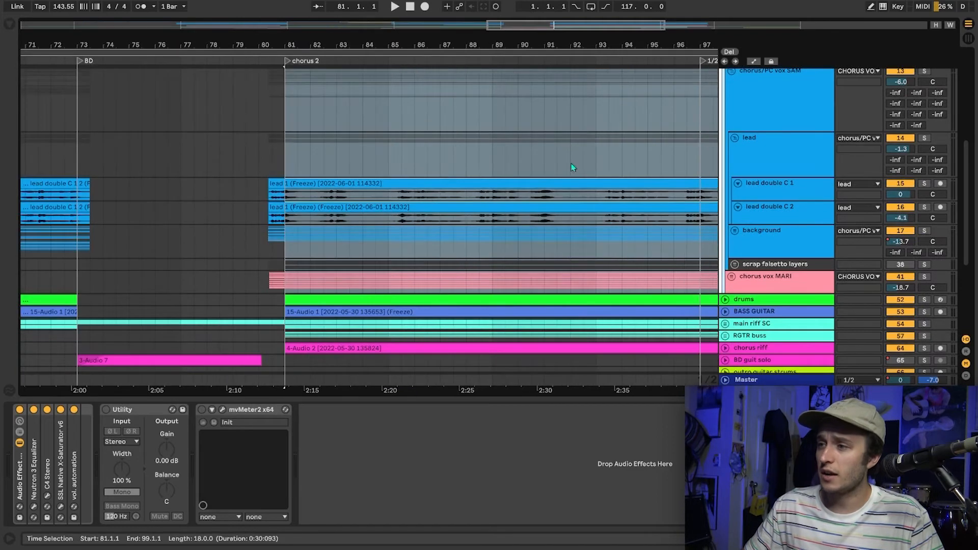
left_click(287, 163)
left_click(777, 157)
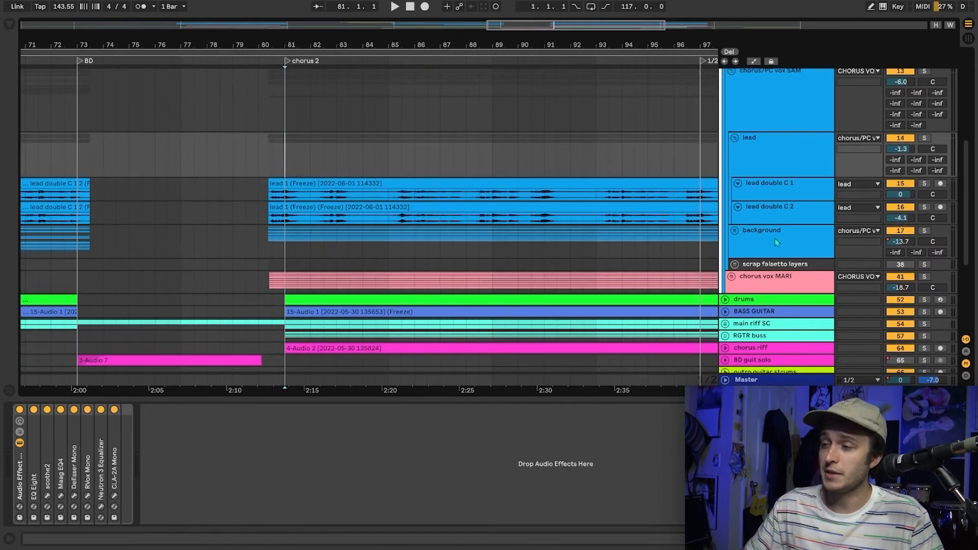
left_click(763, 197)
left_click(763, 219)
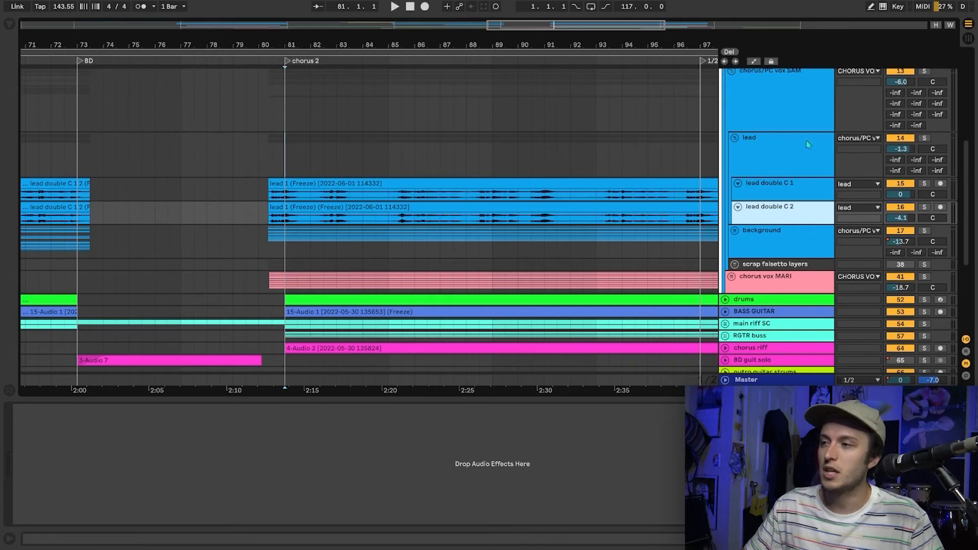
Fold the lead group and unfold the background group across the whole arrangement
left_click(734, 138)
left_click(735, 150)
scroll(647, 162, "down", 8)
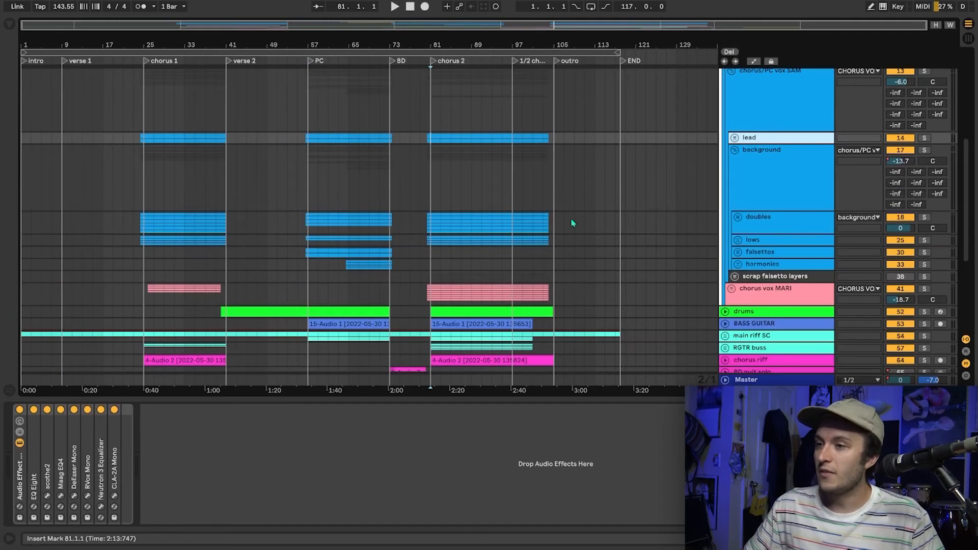
Unfold the background doubles group, review the levels and panning of its lead L/R pairs, and fold it again
scroll(570, 219, "up", 4)
left_click(738, 219)
scroll(740, 225, "down", 3)
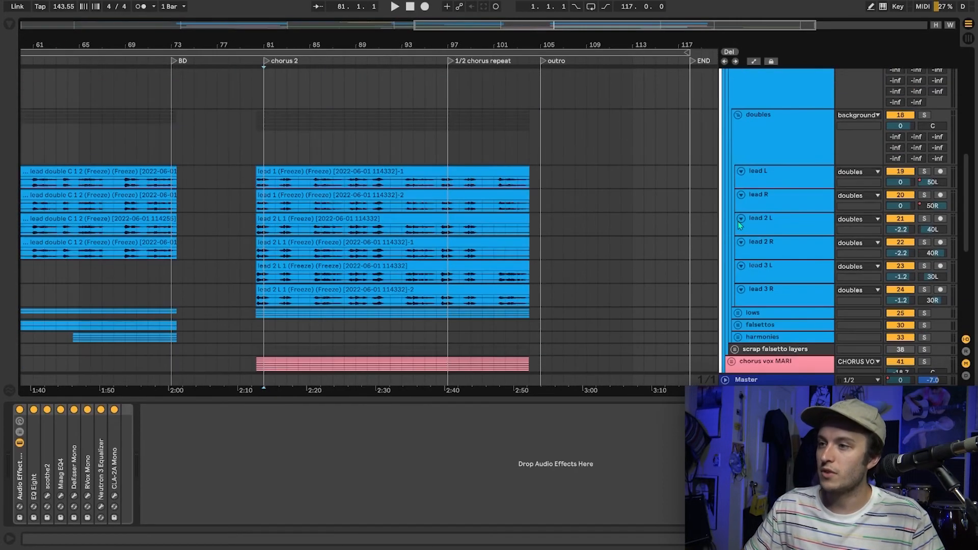
left_click(766, 292)
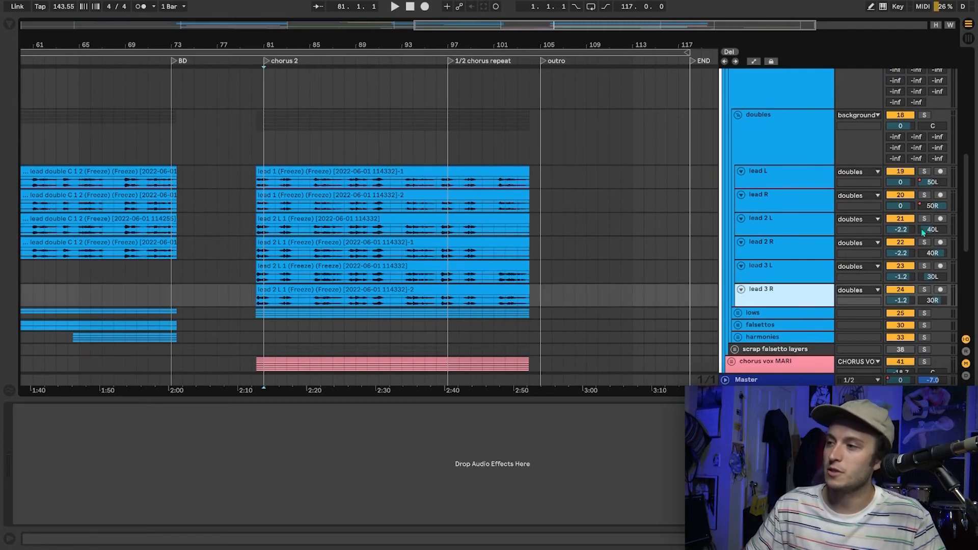
left_click(738, 114)
left_click(737, 137)
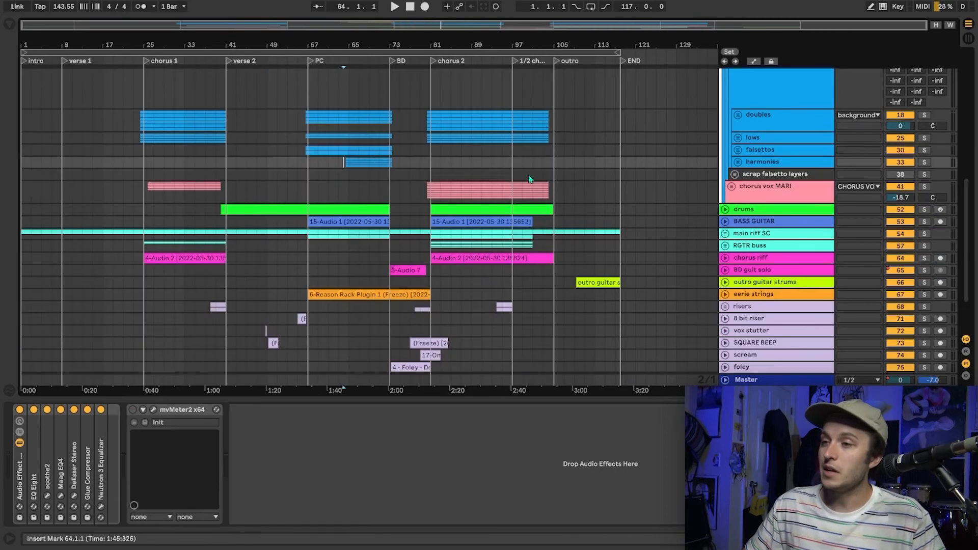
Review the DOUBLES tracks in the chorus vox MARI group and unfold its FALSETTOS group
scroll(530, 179, "up", 3)
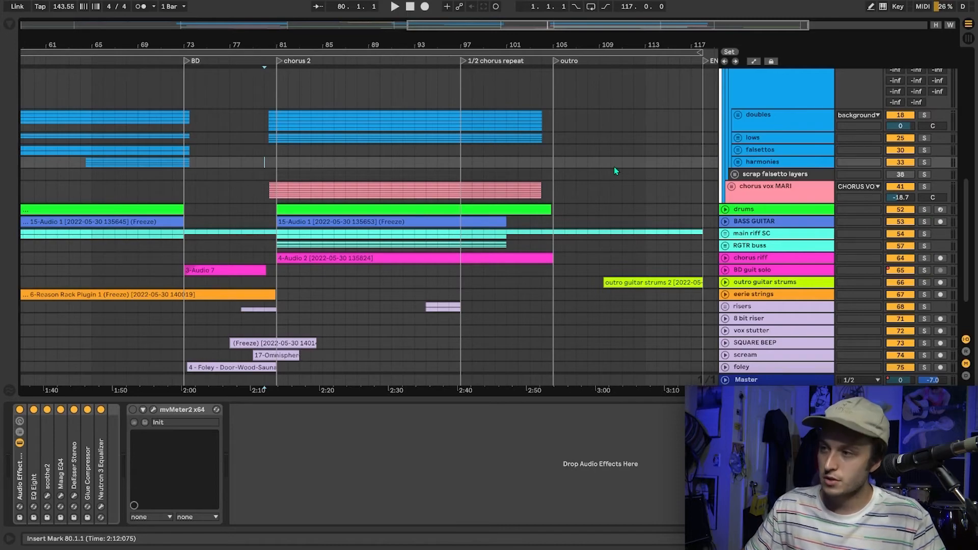
scroll(614, 167, "up", 1)
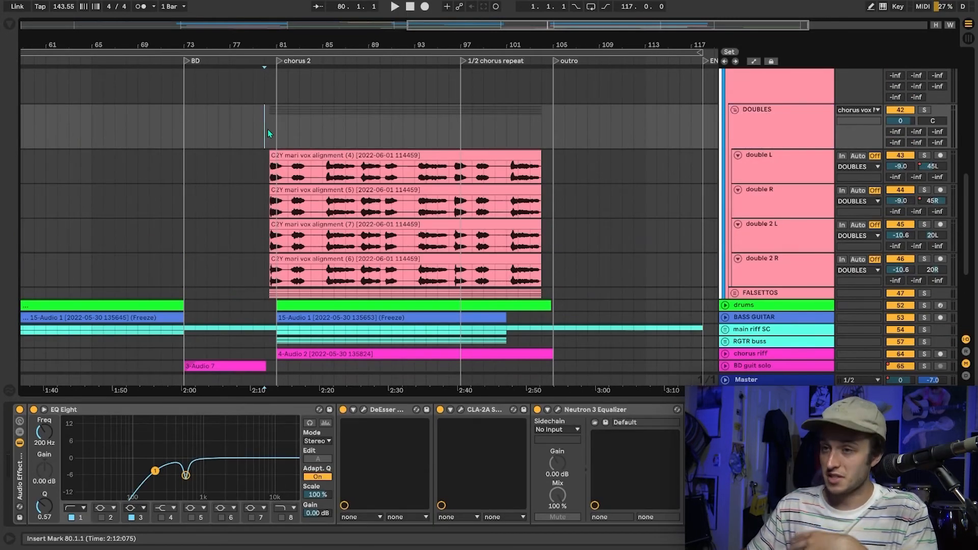
left_click(734, 294)
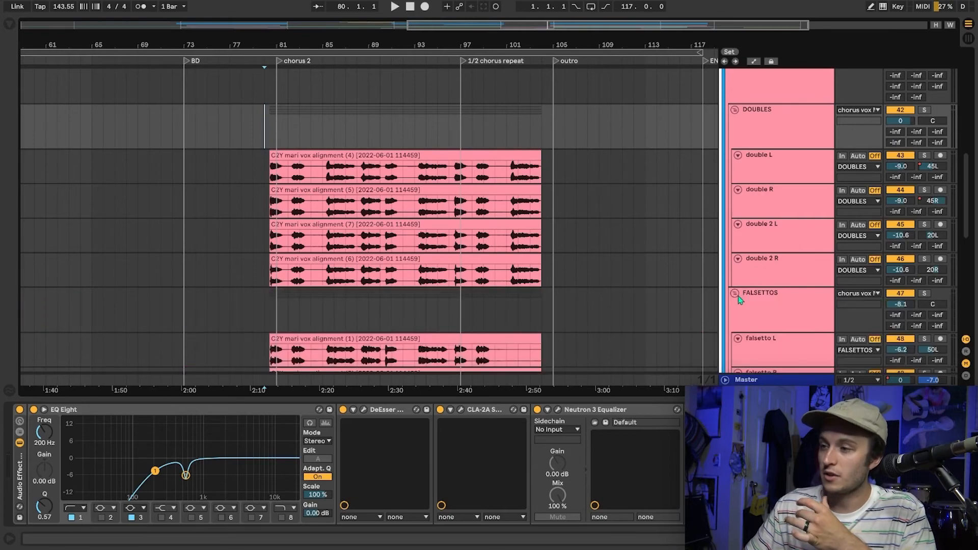
scroll(742, 286, "down", 5)
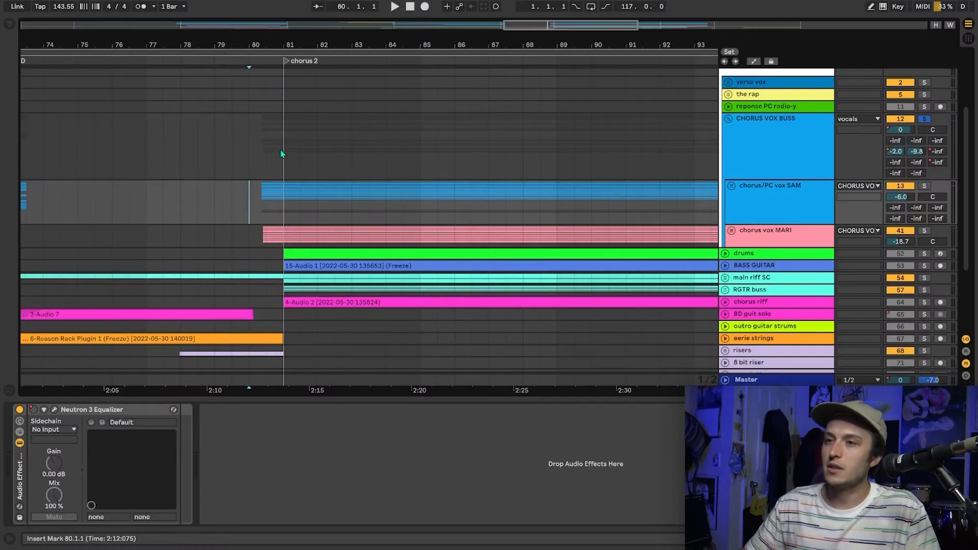
Unfold the chorus/PC vox SAM group around the PC section and fold its lead subgroup
scroll(282, 154, "down", 4)
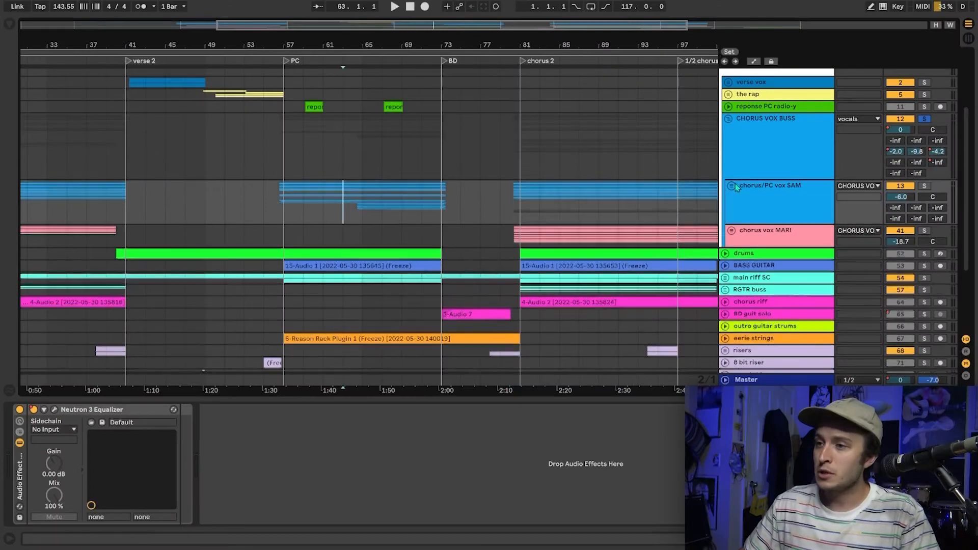
left_click(733, 186)
left_click(735, 176)
scroll(737, 180, "down", 1)
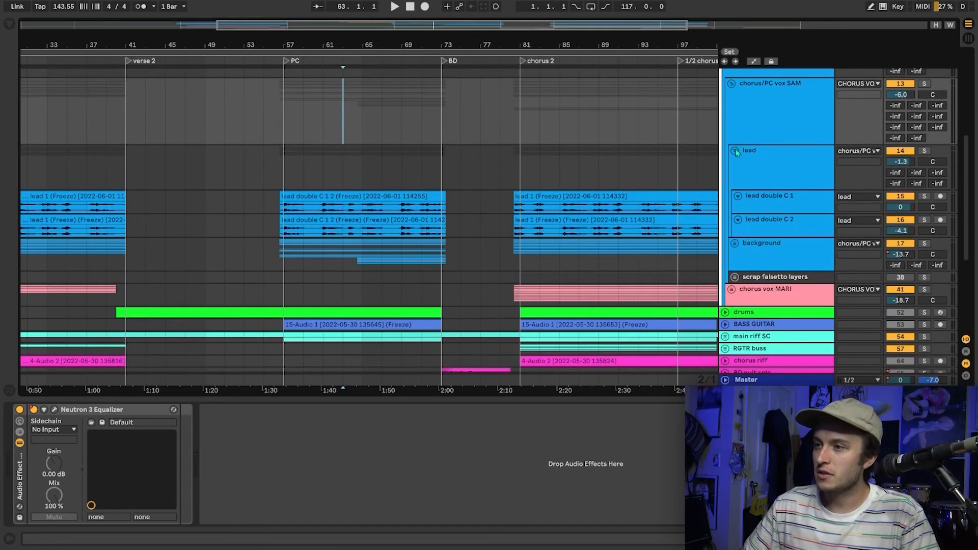
left_click(734, 150)
Unfold the background subgroup, inspect the low L/R tracks in its lows group, and fold the lows
left_click(735, 163)
scroll(737, 175, "down", 2)
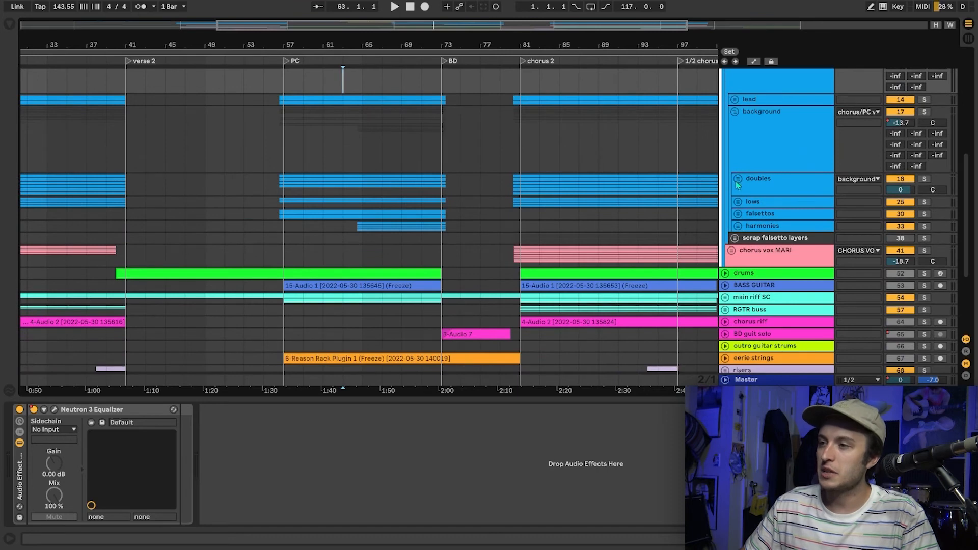
left_click(738, 202)
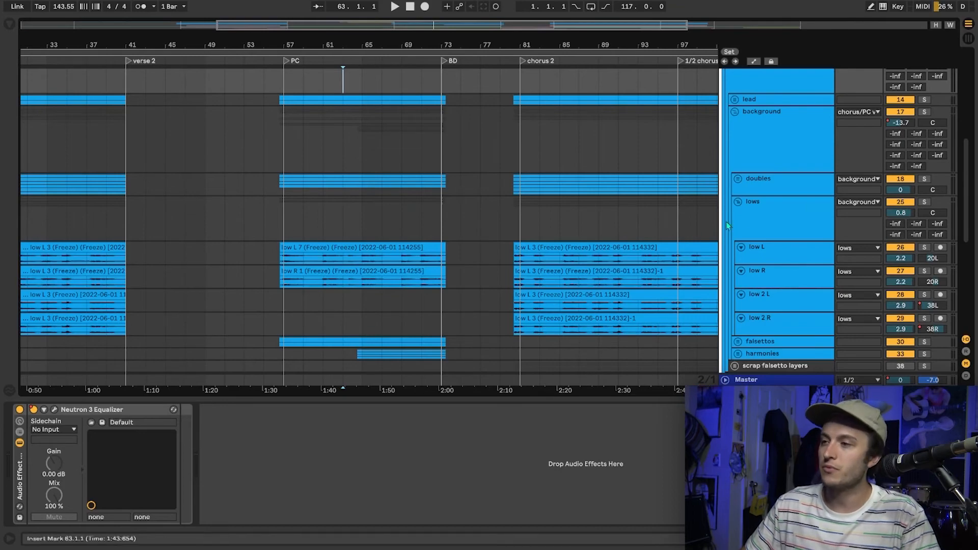
left_click(738, 202)
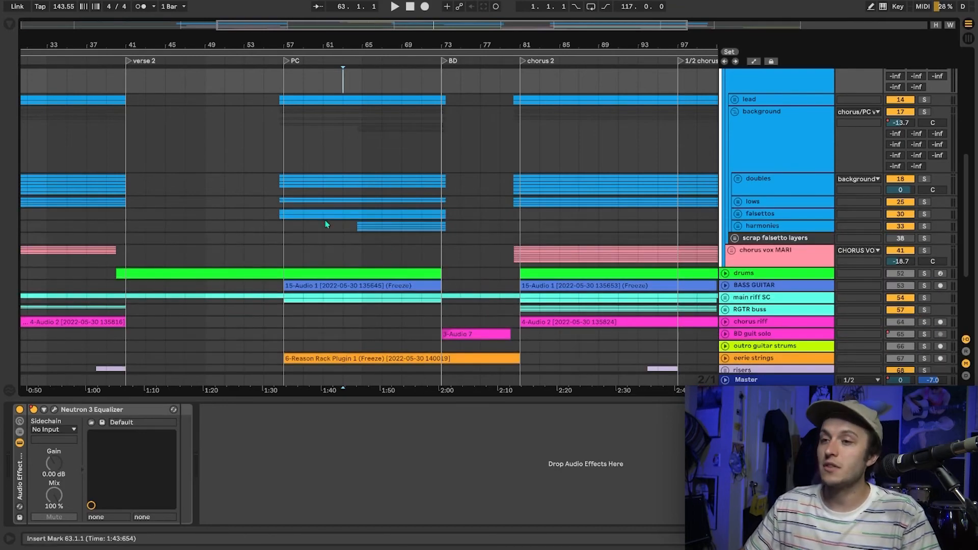
Play the soloed CHORUS VOX BUSS from bar 64 in the PC section
scroll(359, 228, "up", 4)
left_click(341, 237)
scroll(342, 237, "up", 2)
scroll(810, 108, "up", 2)
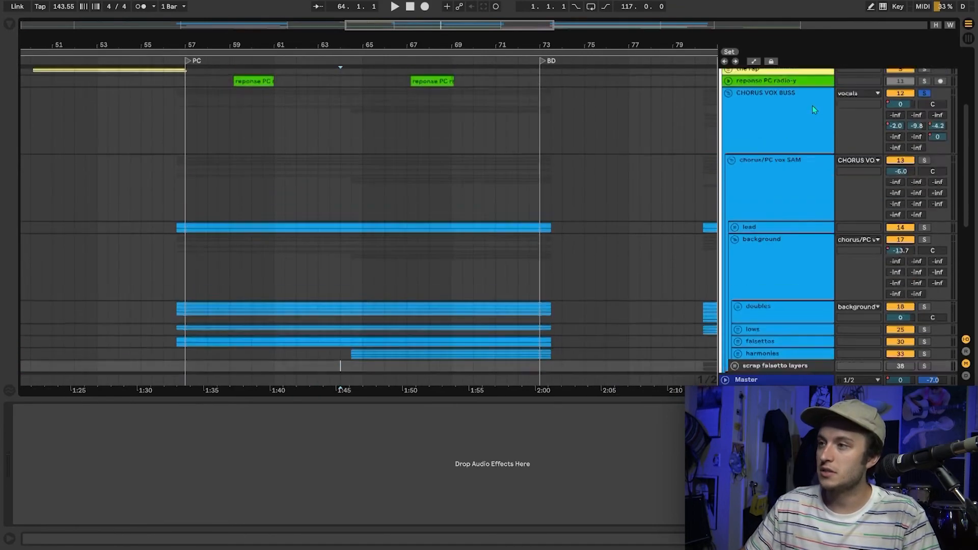
scroll(584, 163, "down", 5)
key("space")
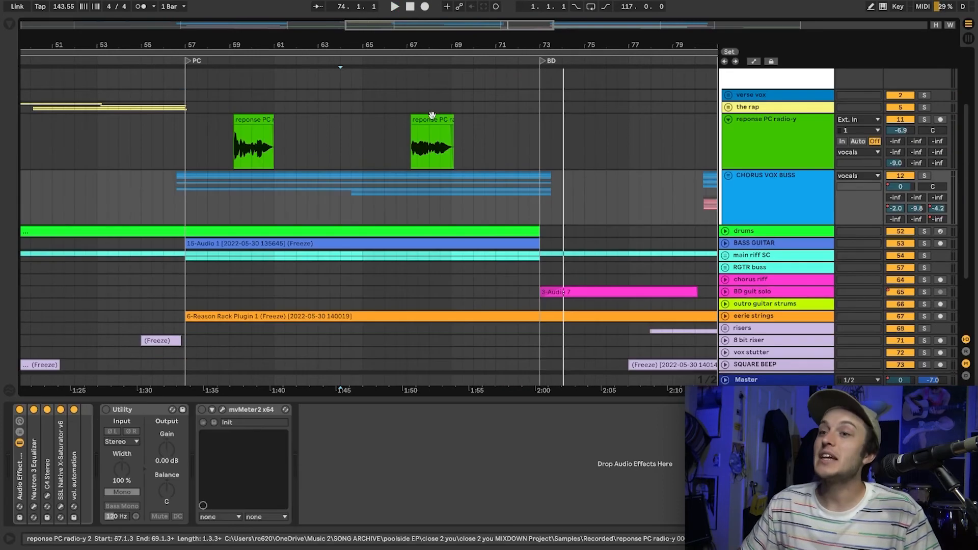
Play the soloed reponse PC radio-y track from 58.3.1, just before its first clip
left_click(216, 152)
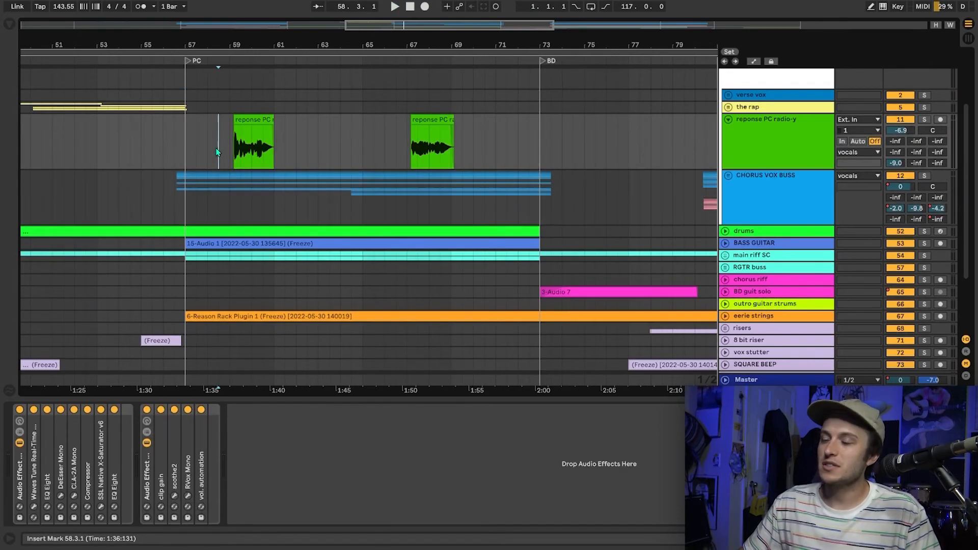
scroll(221, 135, "up", 3)
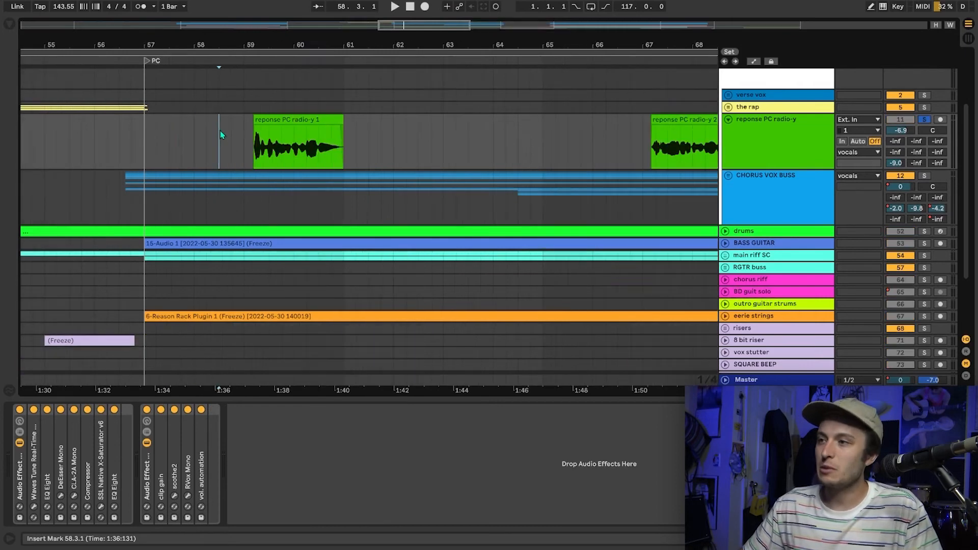
scroll(220, 135, "left", 2)
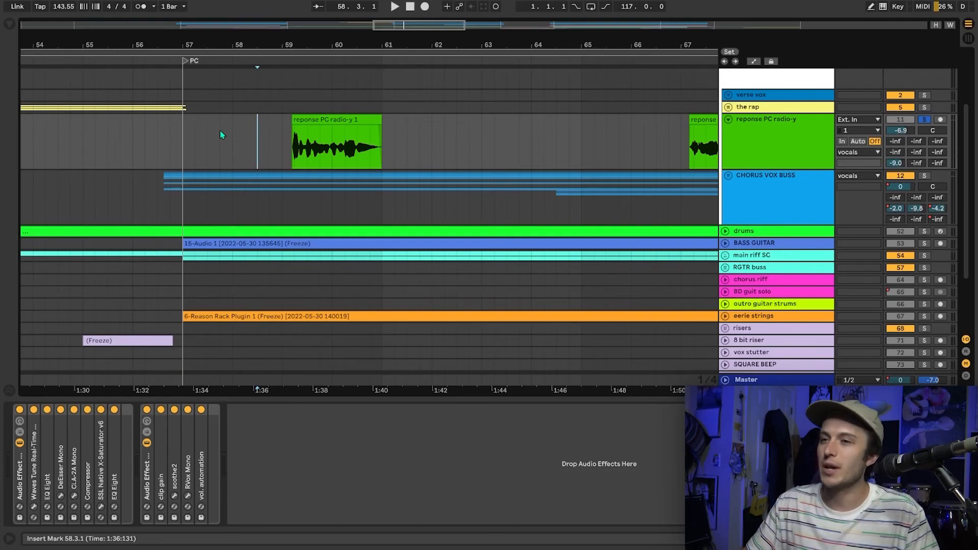
key("space")
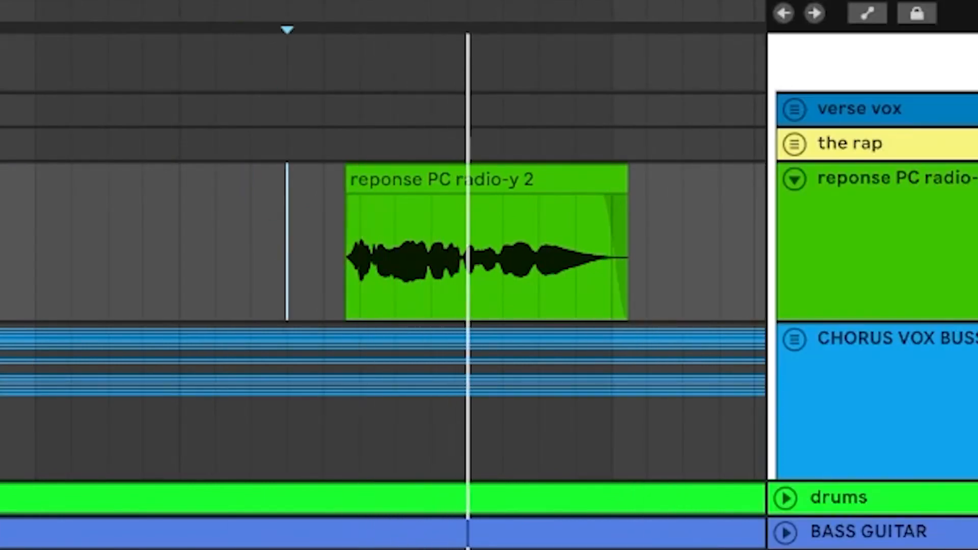
Open the SSL Native X-Saturator on the reponse PC radio-y track
scroll(312, 140, "right", 5)
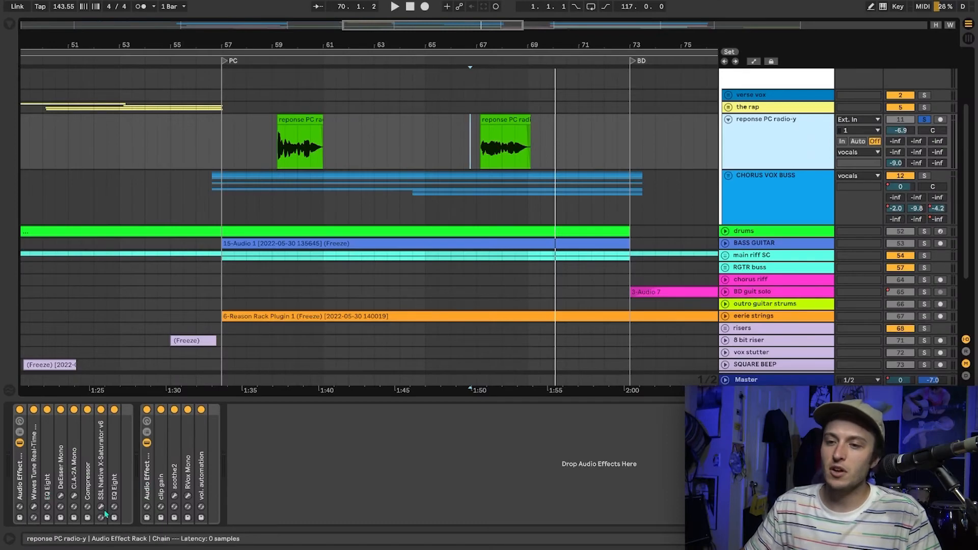
left_click(101, 507)
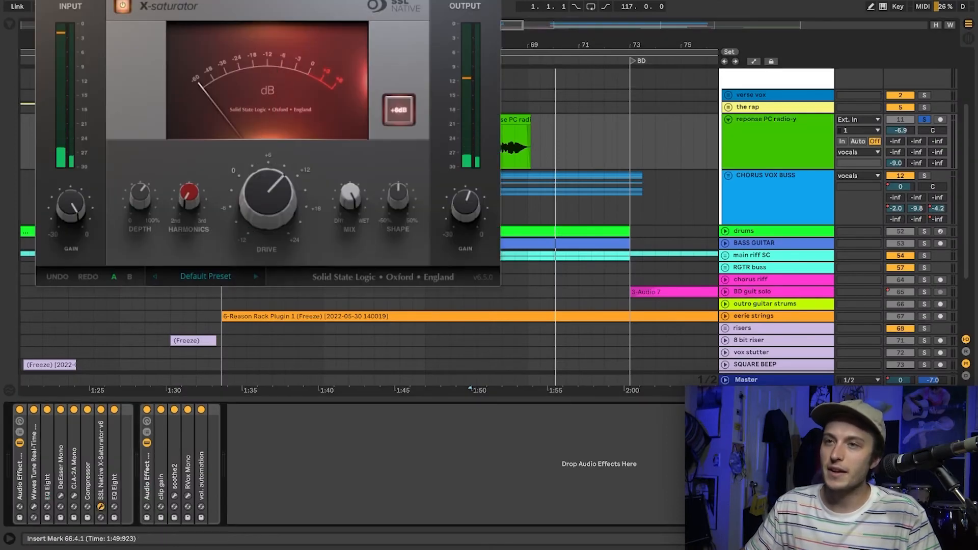